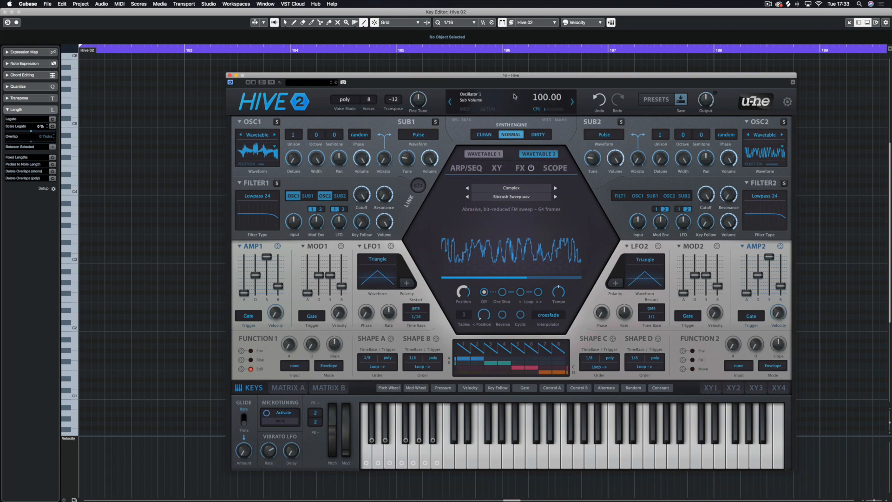
Draw 1/16 G2 notes across bar 182, three per beat, leaving the first sixteenth of each beat empty.
left_click(515, 105)
left_click_drag(478, 75, 655, 306)
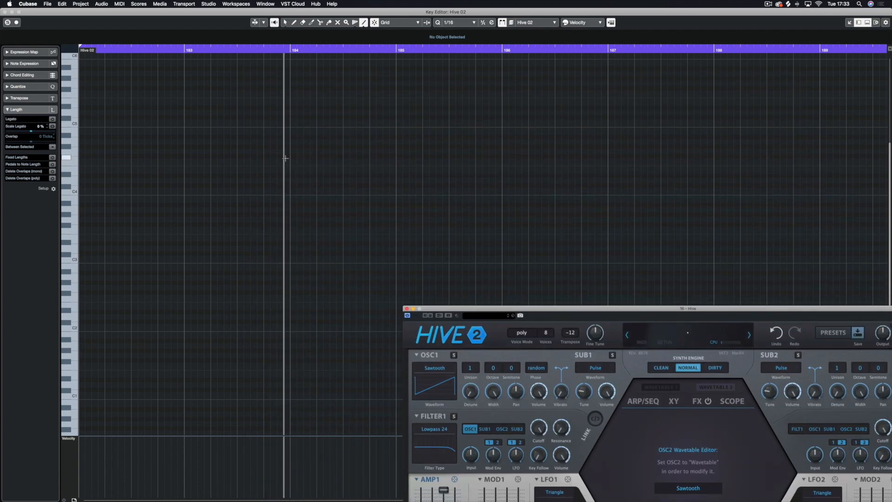
left_click(76, 286)
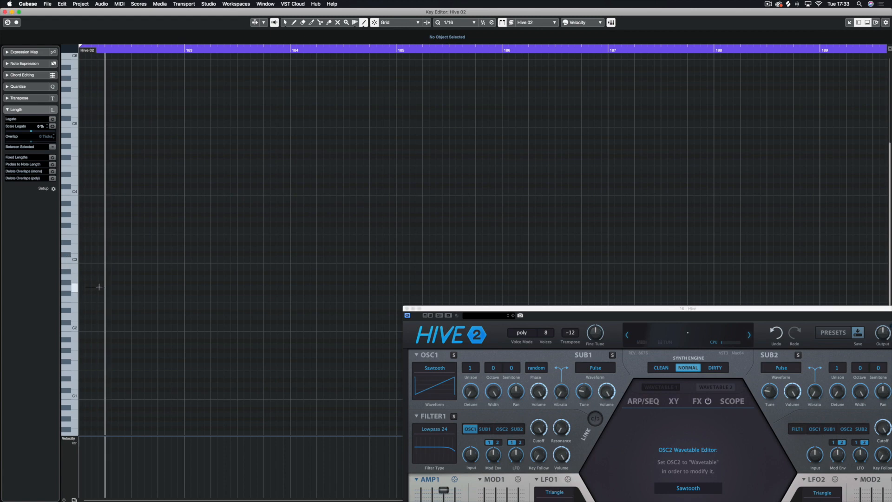
left_click_drag(88, 288, 181, 288)
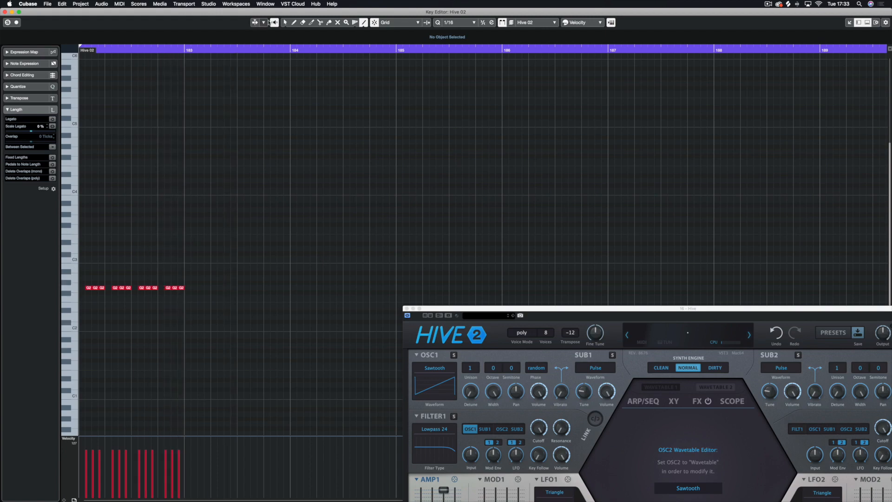
Duplicate the bar of G2 notes into bar 183 and nudge the copies one sixteenth later to keep the offbeat pattern.
left_click(285, 23)
left_click_drag(243, 251, 105, 310)
key("super+d")
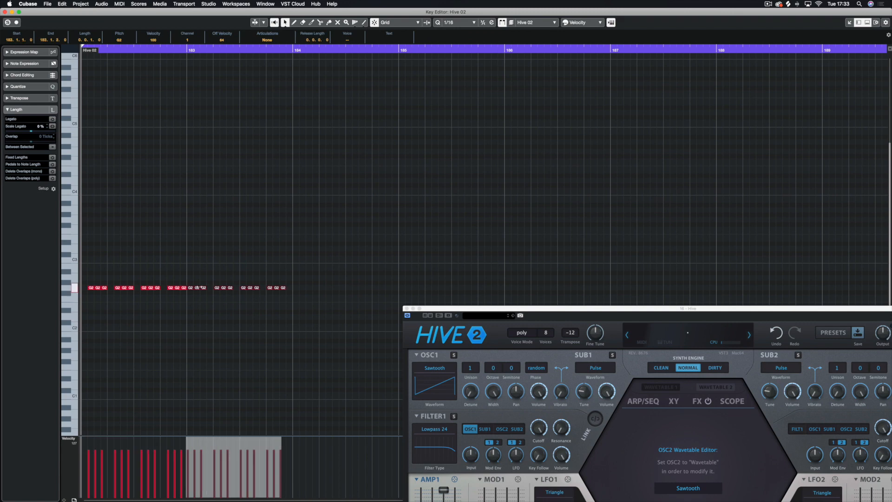
key("ctrl+Right")
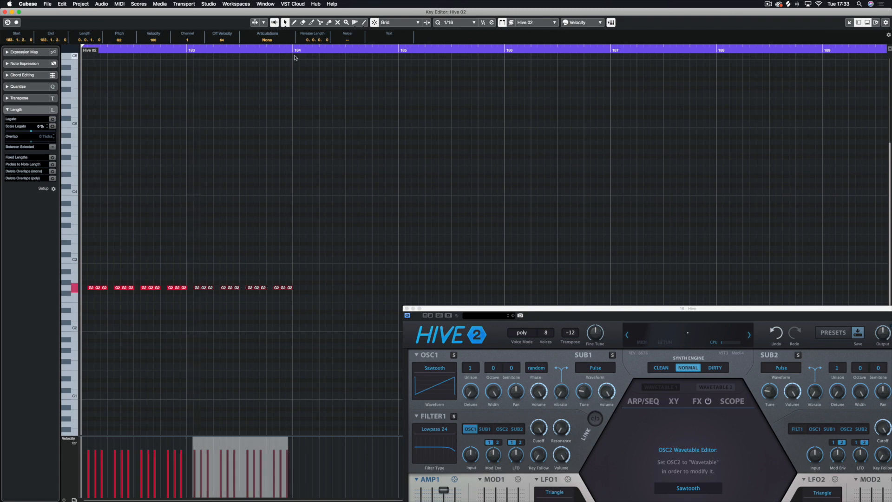
Set the loop's right locator to bar 184 and close the note editor.
left_click(293, 52, "alt")
left_click(316, 88)
key("Return")
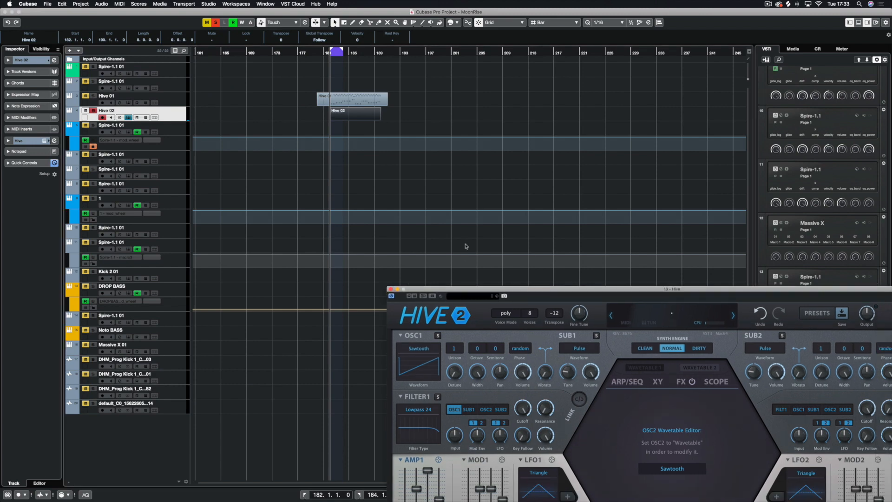
Set the waveforms of oscillator 1 and oscillator 2 in Hive to Wavetable.
double_click(521, 309)
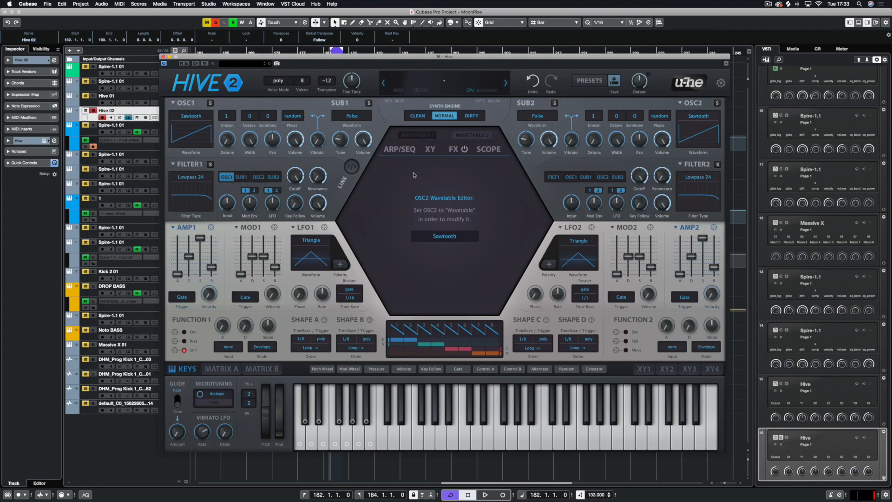
left_click(409, 136)
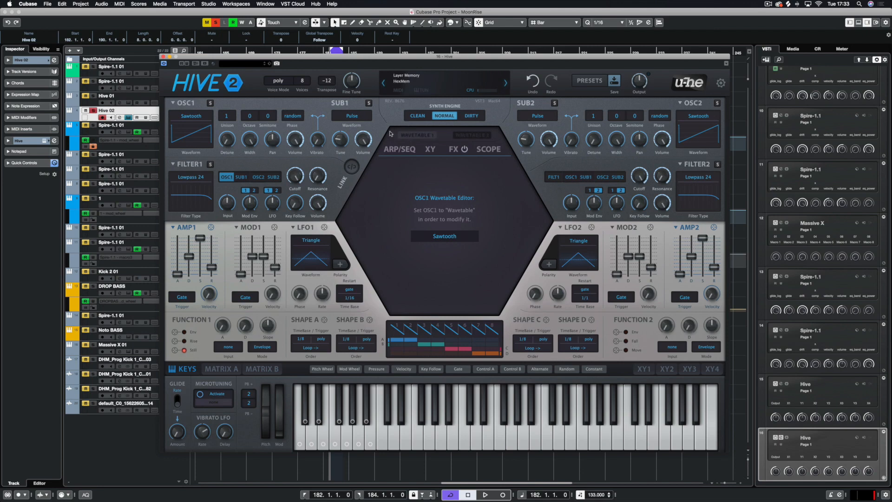
left_click(191, 115)
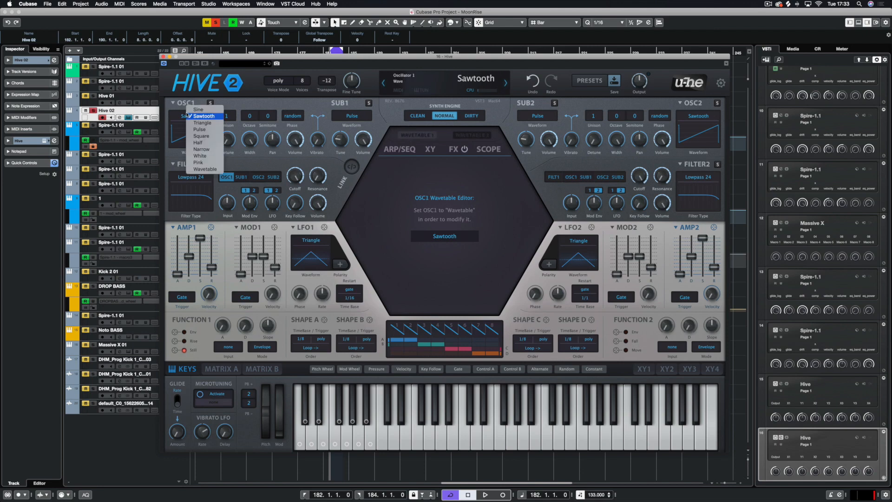
left_click(199, 170)
left_click(697, 115)
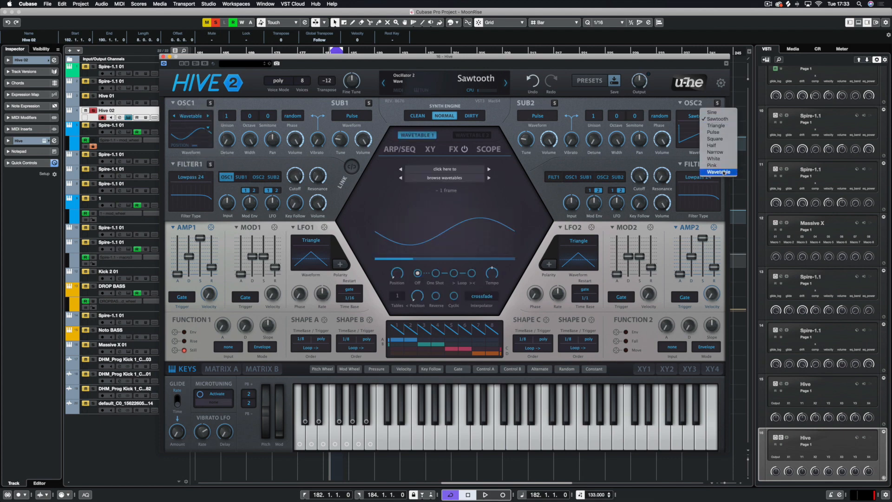
left_click(723, 171)
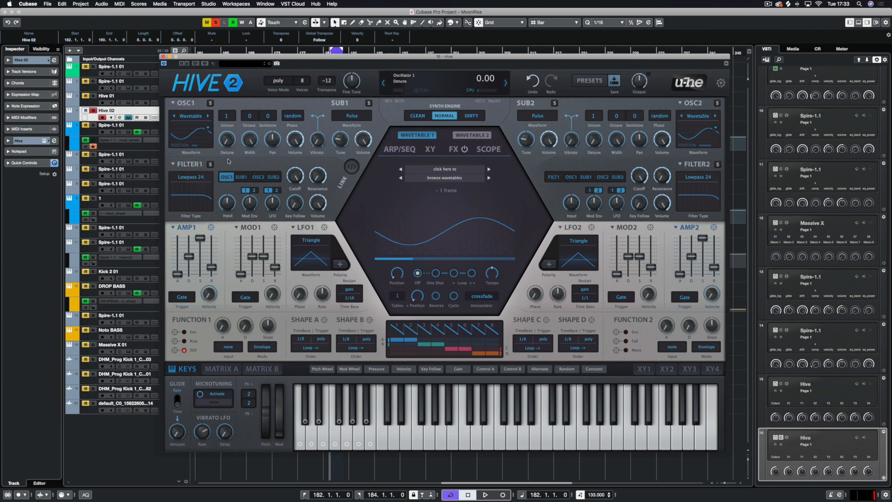
left_click(254, 179)
left_click(258, 179)
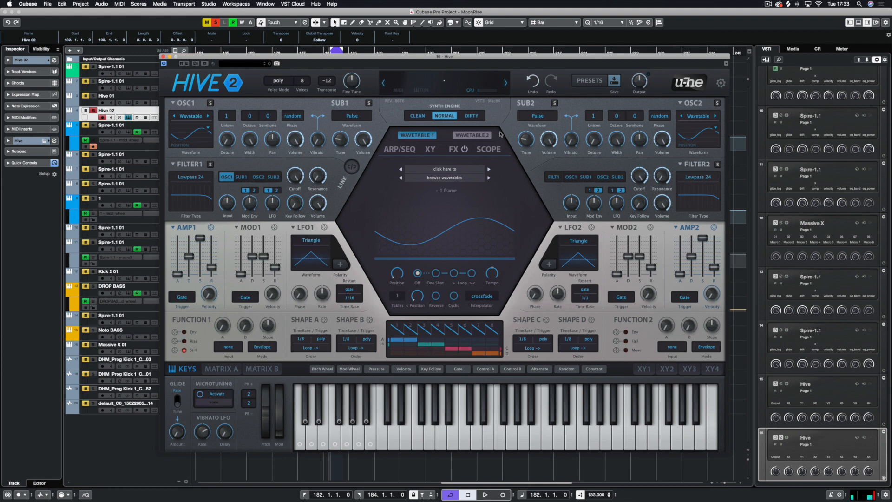
Load the Complex wavetable Alien Lives.wav into oscillator 1 and raise its wavetable position.
left_click(426, 180)
mouse_move(470, 178)
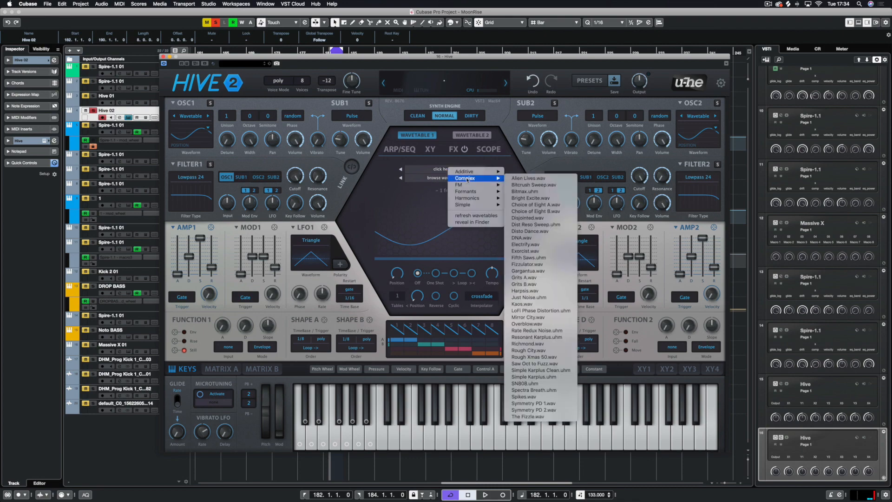
left_click(532, 178)
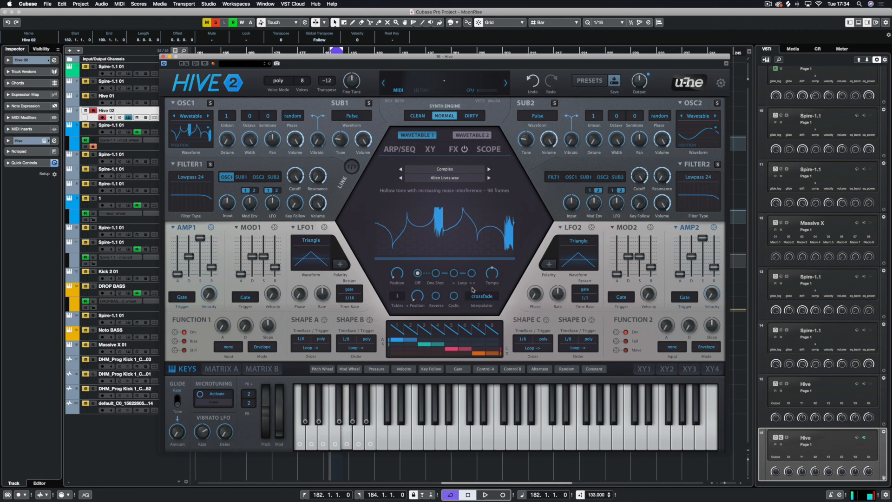
mouse_move(391, 278)
left_click_drag(397, 277, 404, 242)
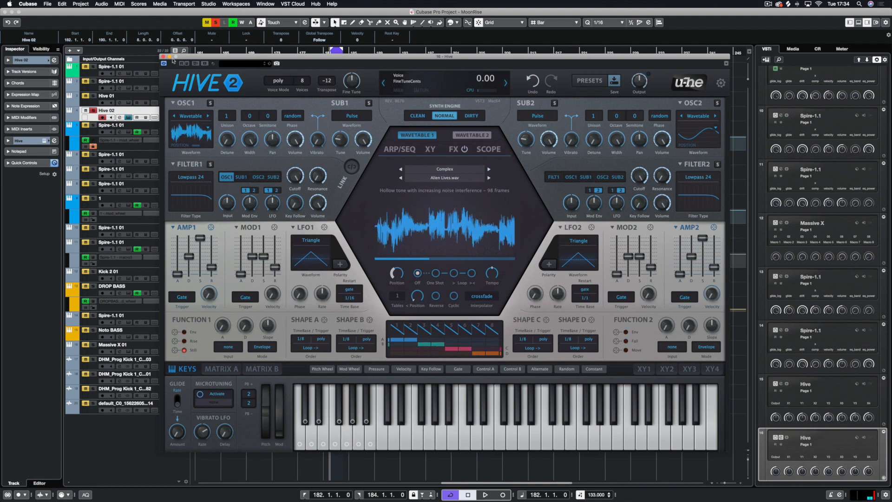
left_click_drag(213, 59, 444, 150)
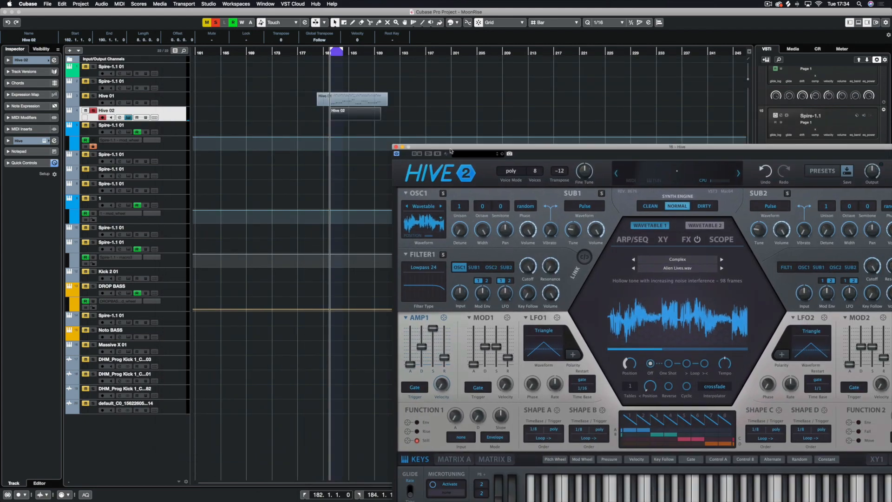
mouse_move(450, 151)
left_mouse_down()
mouse_move(369, 140)
mouse_move(445, 133)
left_mouse_up()
left_click(348, 116)
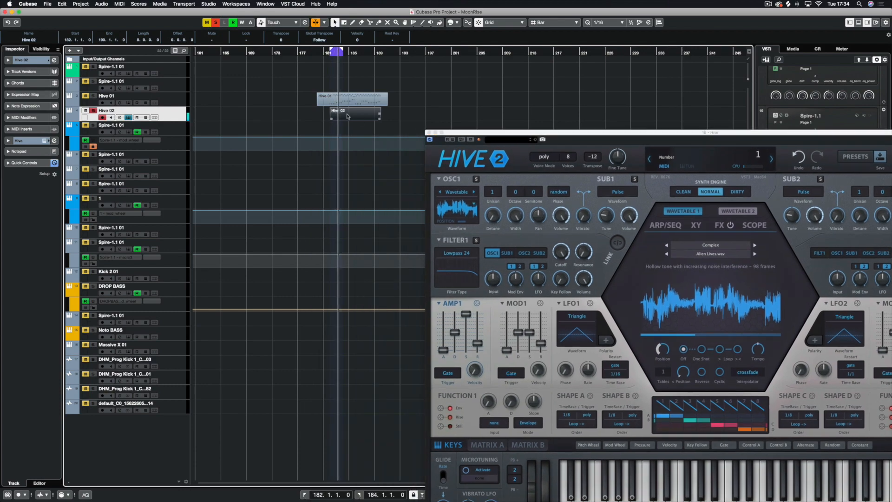
double_click(348, 117)
key("Escape")
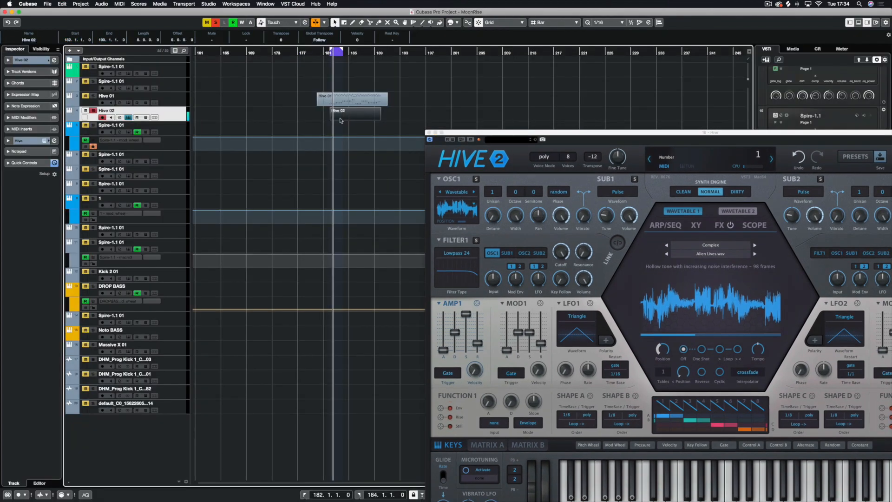
Close the synth window, place a Kick 2 01 part from early in the arrangement at bar 182, and solo the kick track.
scroll(308, 184, "left", 20)
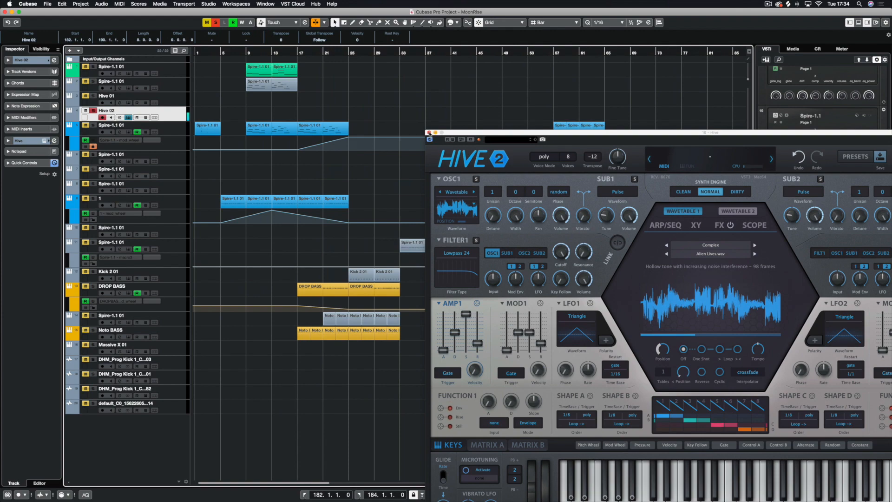
left_click(429, 133)
key("space")
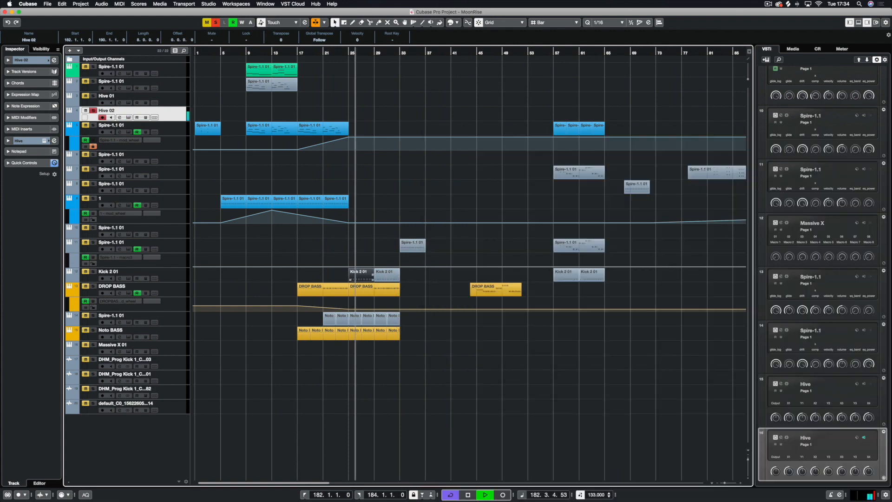
left_click_drag(359, 275, 727, 278)
scroll(670, 290, "right", 6)
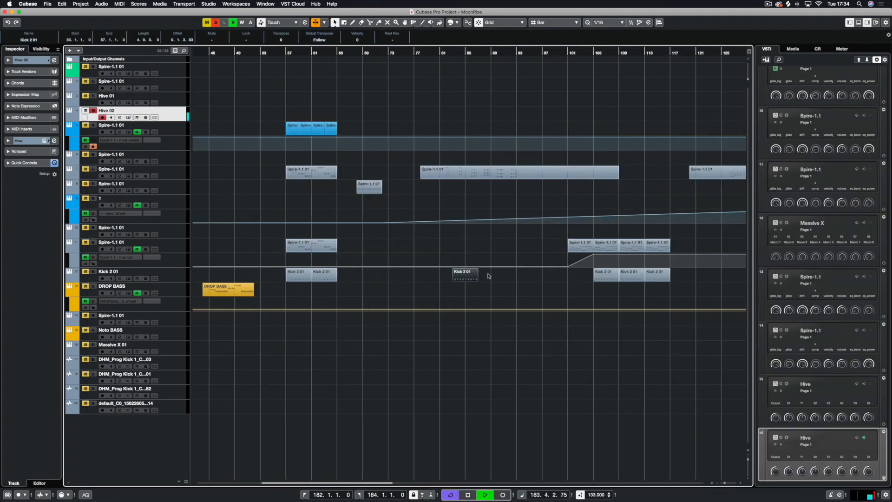
scroll(676, 277, "right", 10)
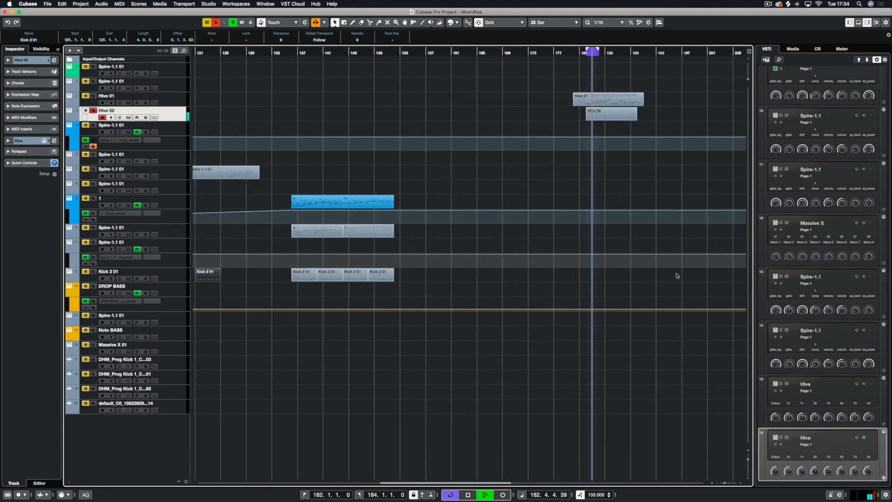
left_click_drag(229, 273, 596, 281)
left_click(94, 272)
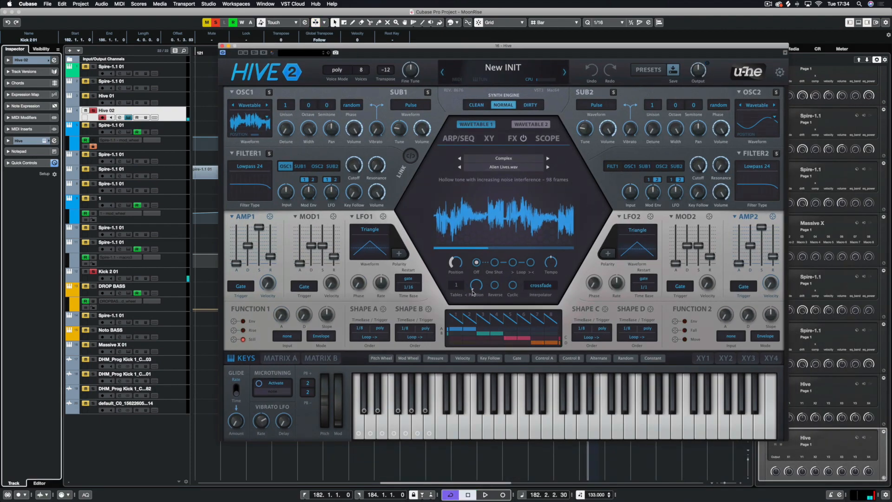
Audition the Alien Lives wavetable with the loop playing while lowering oscillator 1's wavetable position to 5.50.
key("space")
left_click_drag(458, 263, 448, 293)
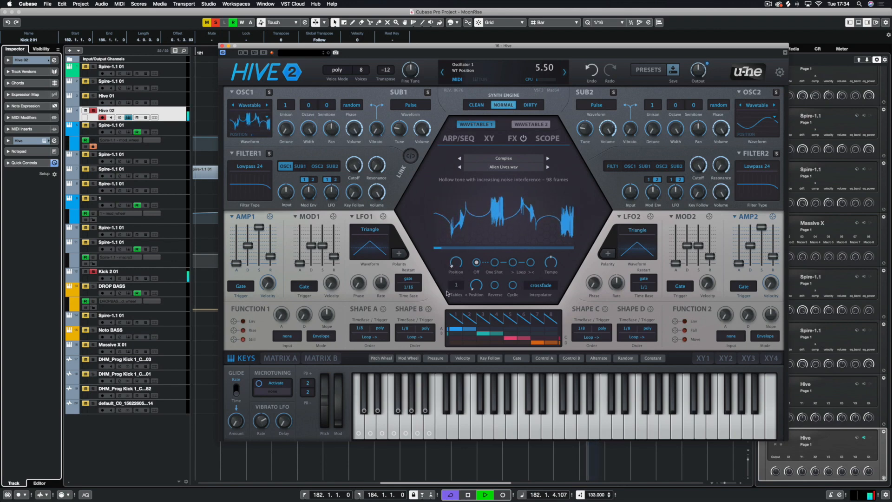
key("space")
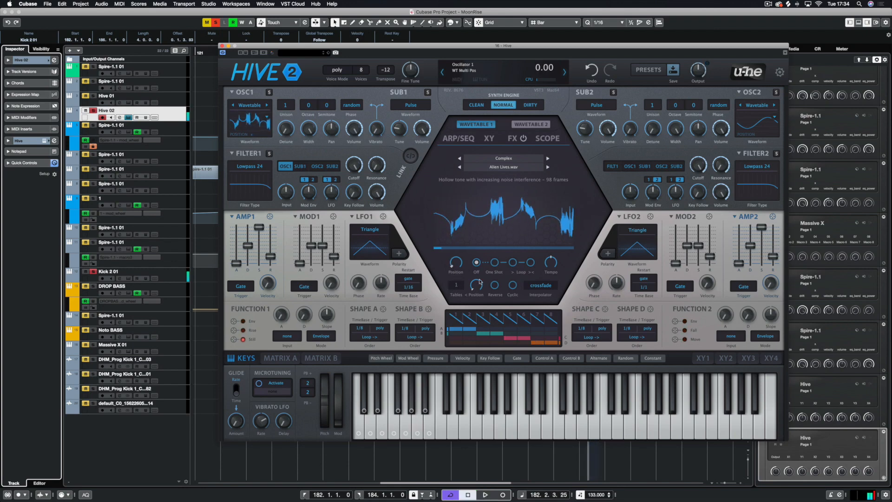
Switch oscillator 1 to the Bitcrush Sweep.wav wavetable and set its position to 40.00 while auditioning the loop.
left_click(547, 168)
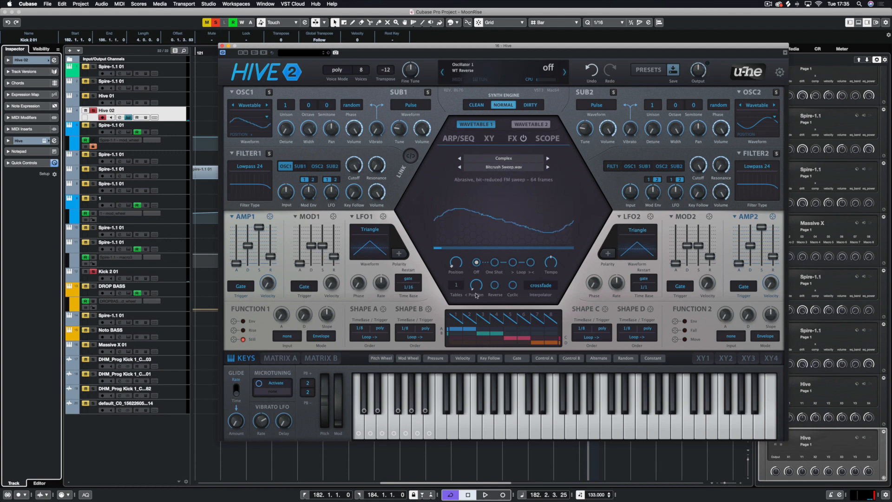
key("space")
left_click_drag(455, 263, 452, 304)
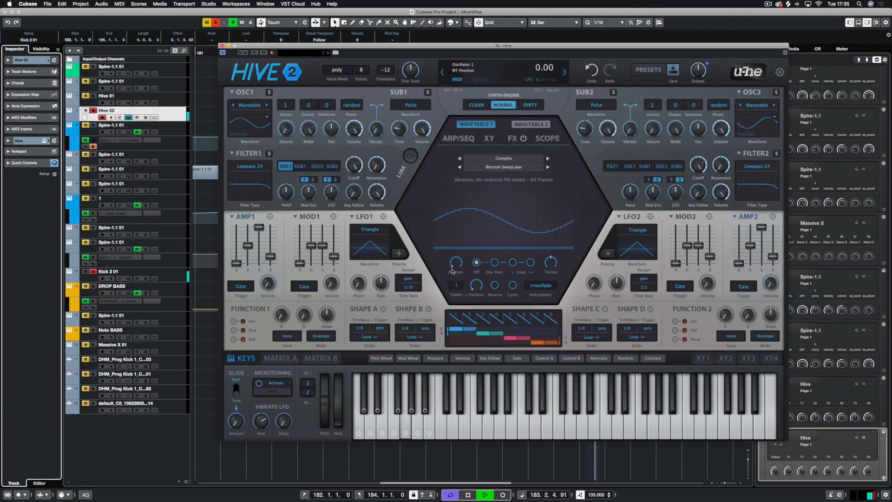
left_click_drag(452, 269, 451, 267)
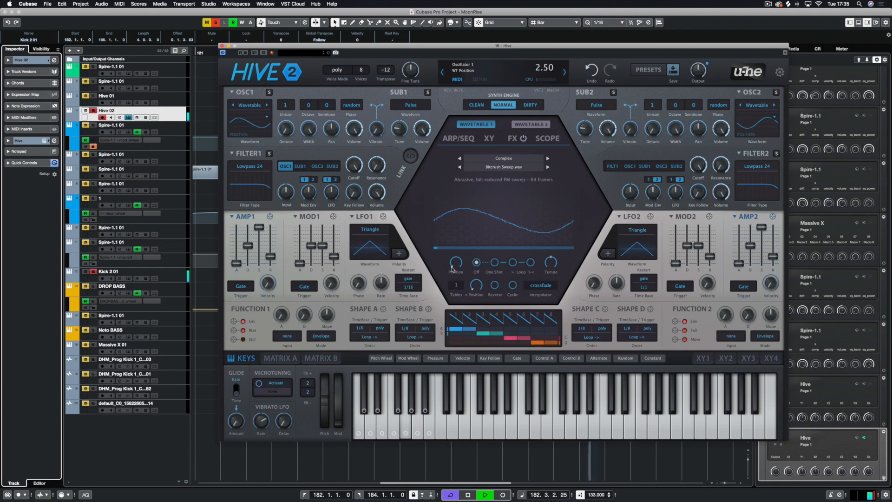
left_click_drag(452, 262, 462, 273)
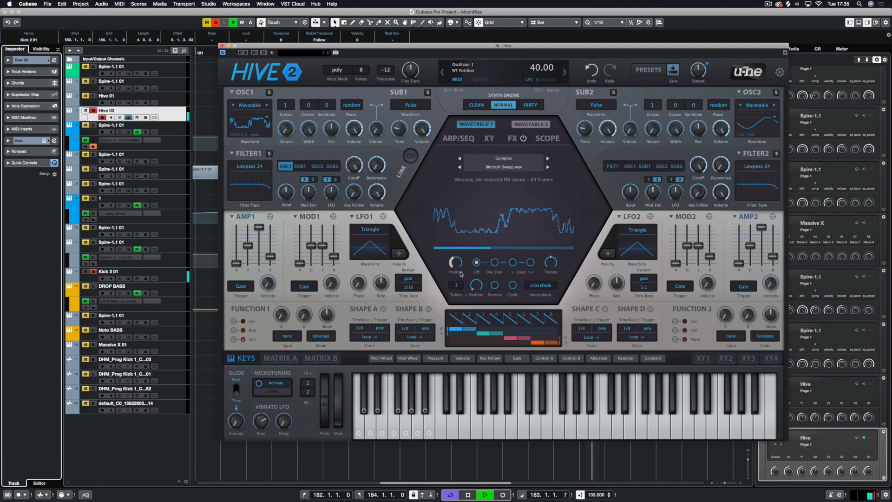
key("space")
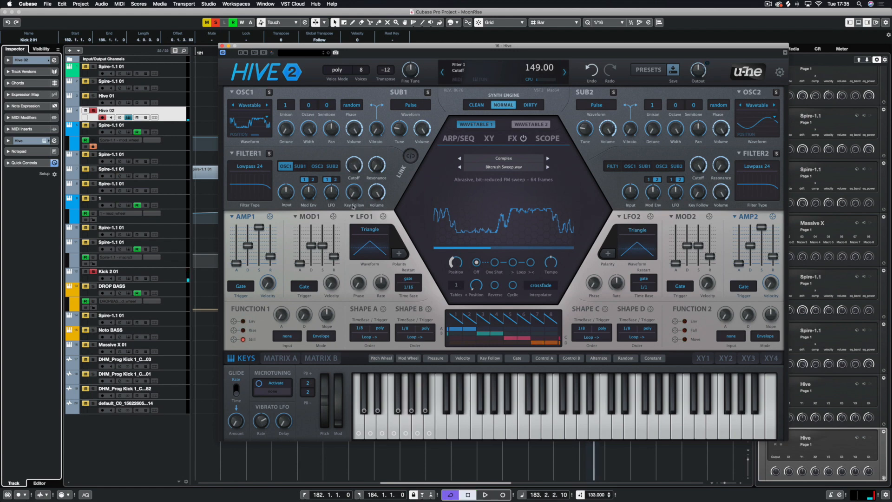
Lower filter 1's cutoff, raise its mod envelope amount, and reduce the MOD1 envelope's sustain during playback.
left_click_drag(352, 207, 352, 260)
key("space")
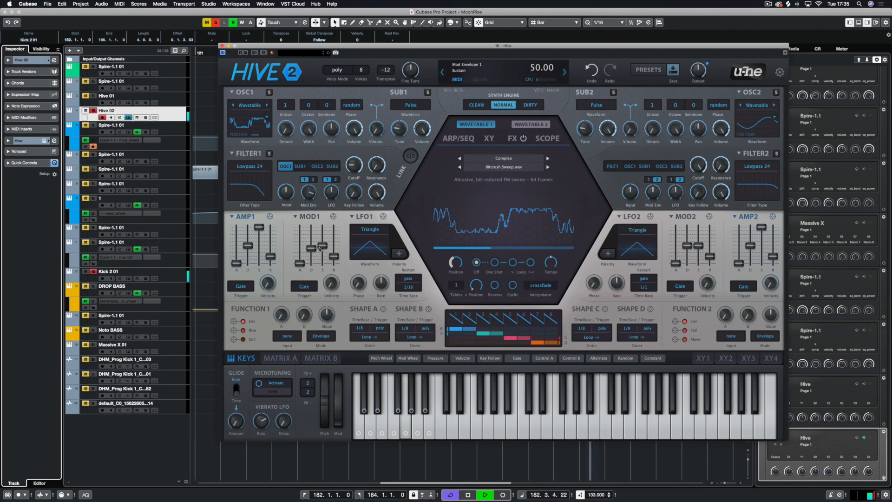
mouse_move(322, 245)
left_mouse_down()
mouse_move(321, 264)
mouse_move(333, 265)
mouse_move(312, 251)
left_mouse_up()
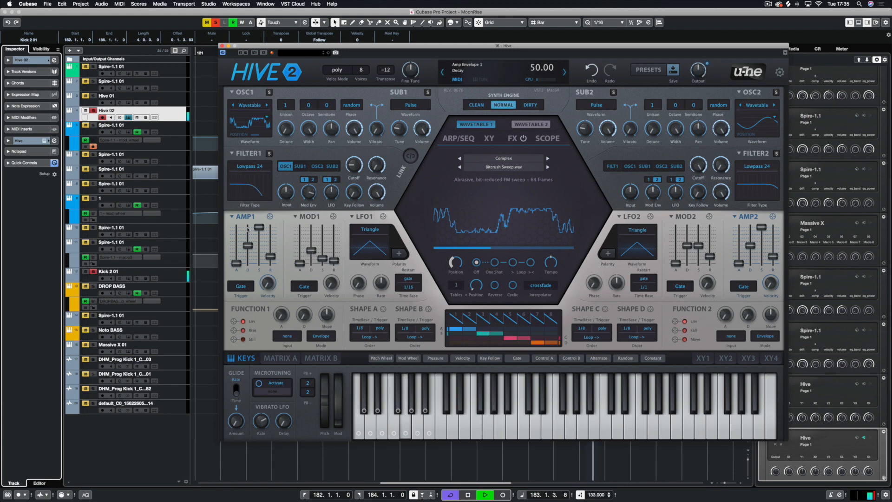
Shorten the AMP1 envelope's decay and sustain, and readjust filter 1's cutoff and mod envelope amount.
left_click_drag(259, 228, 259, 262)
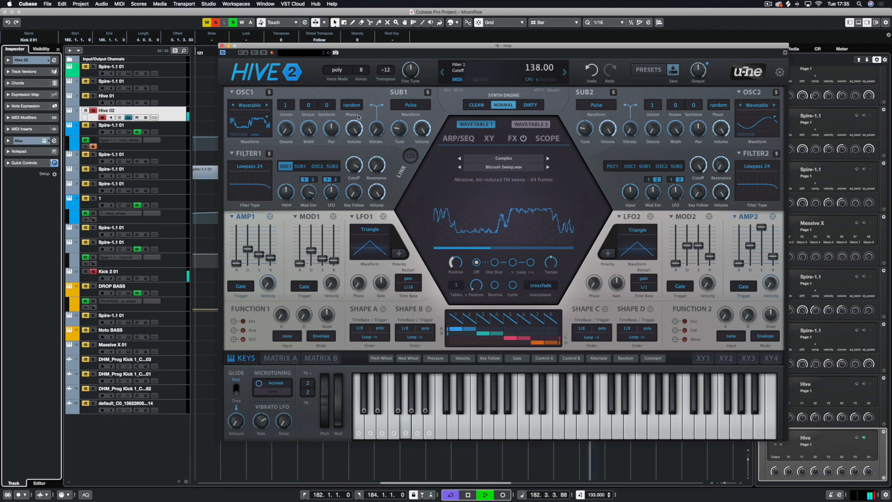
left_click_drag(358, 116, 357, 224)
left_click_drag(310, 196, 313, 162)
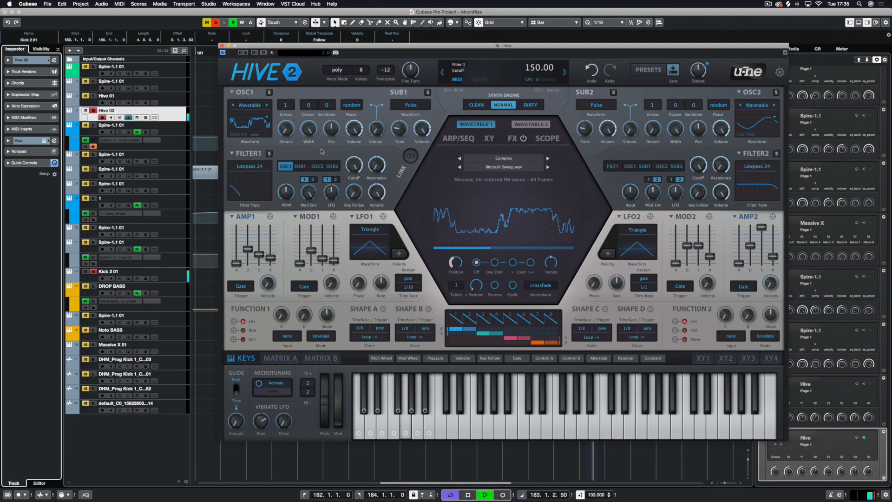
left_click_drag(248, 250, 270, 262)
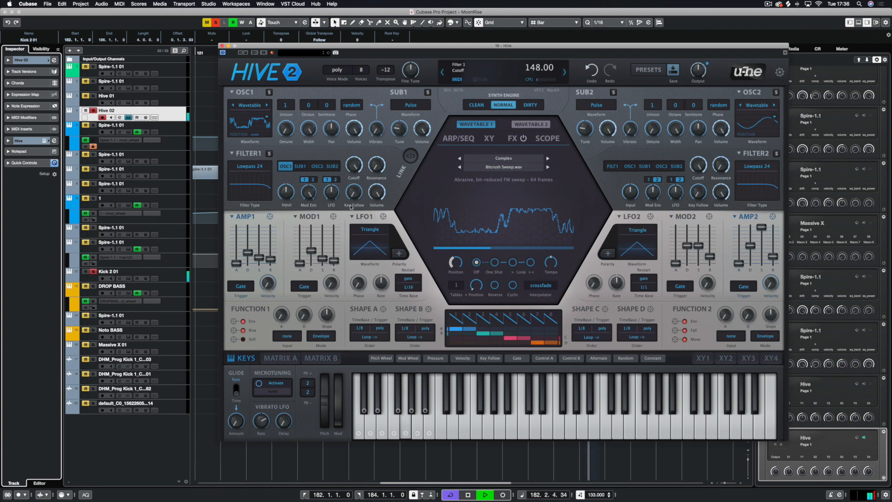
Lower filter 1's cutoff to 35.50 and restart the loop playback.
left_click_drag(353, 165, 349, 272)
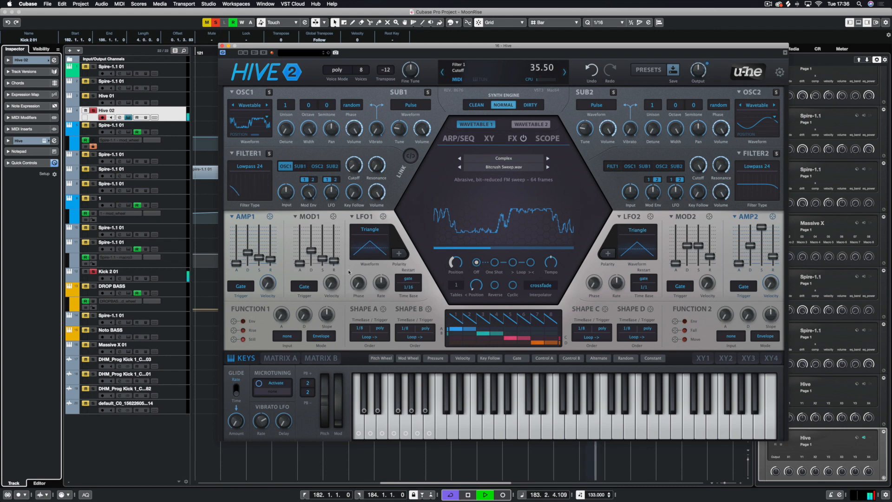
key("space")
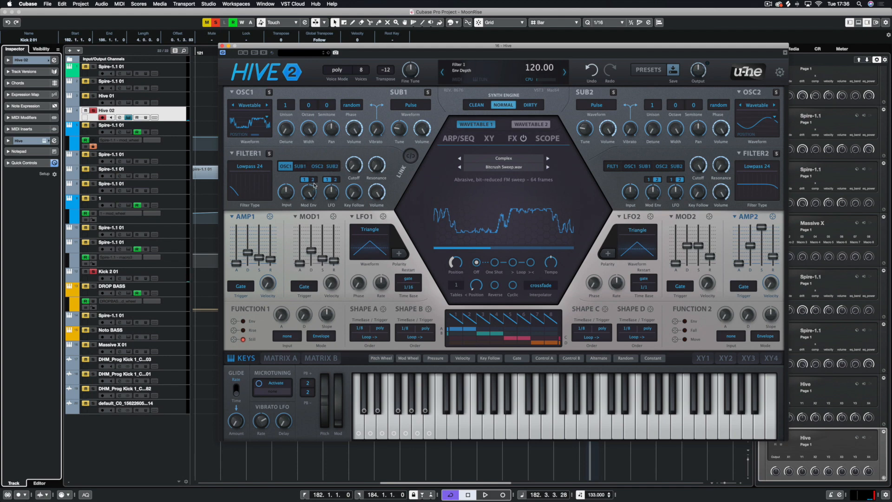
key("space")
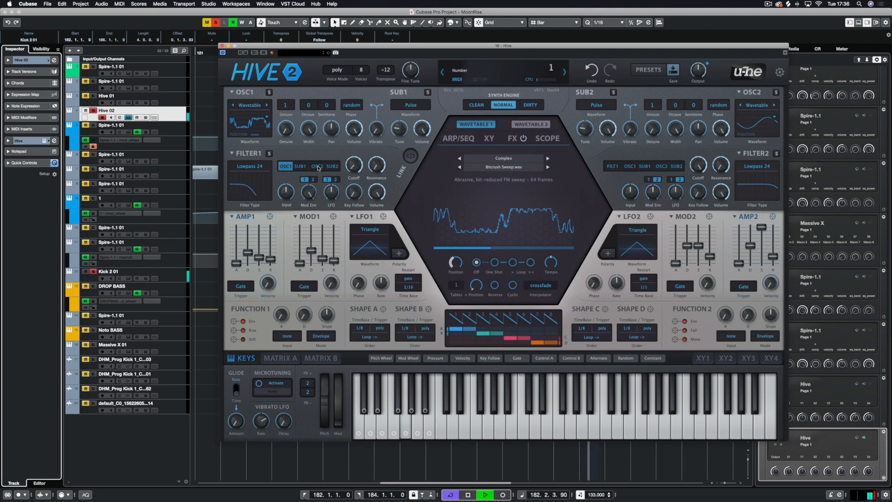
Route oscillator 2 into filter 1 and load the Rough City.wav wavetable from the Complex category for it.
left_click(318, 167)
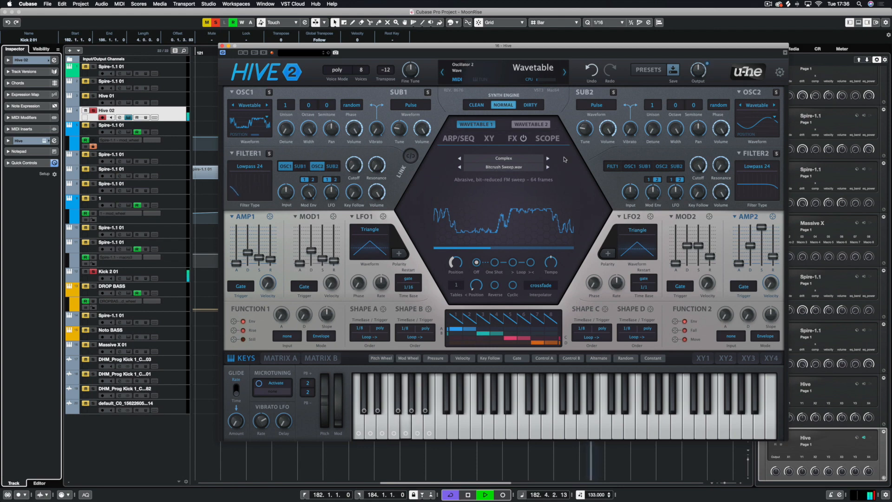
left_click(534, 124)
left_click(508, 159)
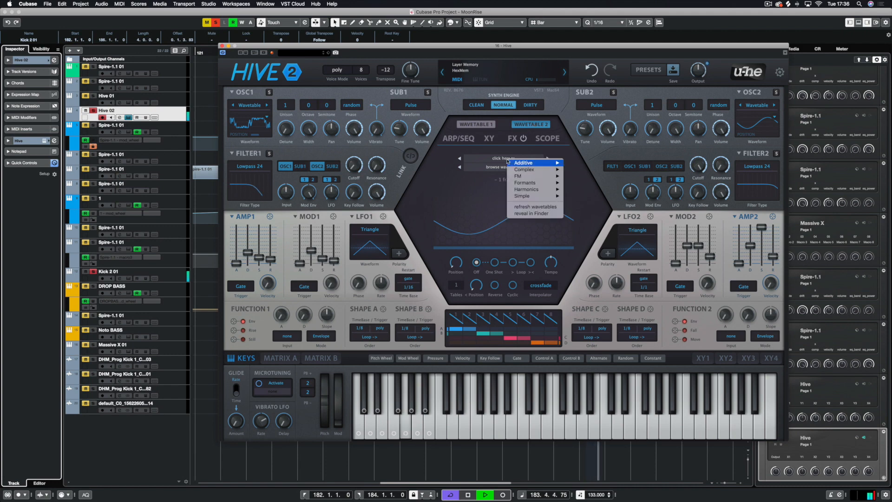
mouse_move(526, 170)
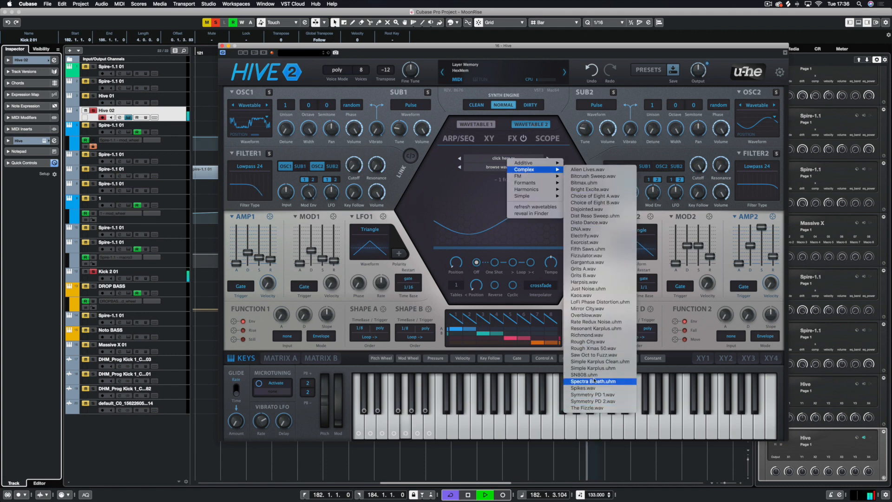
left_click(596, 342)
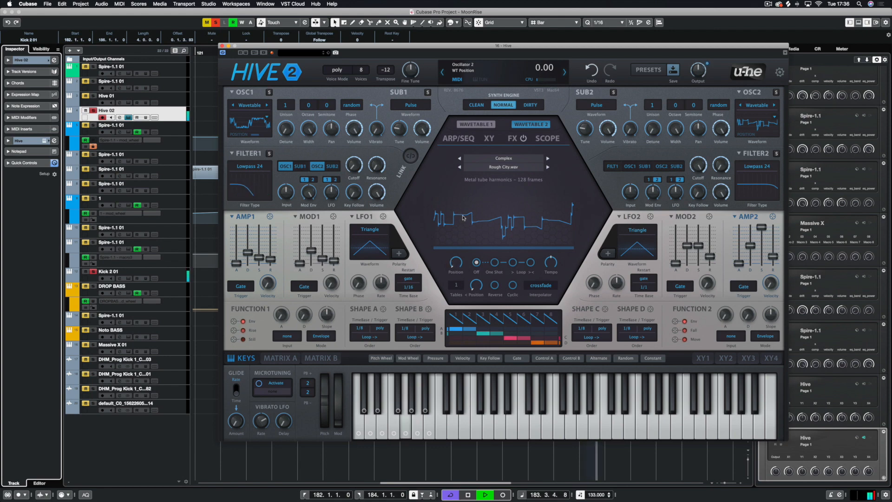
Audition oscillator 2's wavetable position at 59.00 and 100.00, and reset it to 0.00.
left_click_drag(455, 264, 457, 199)
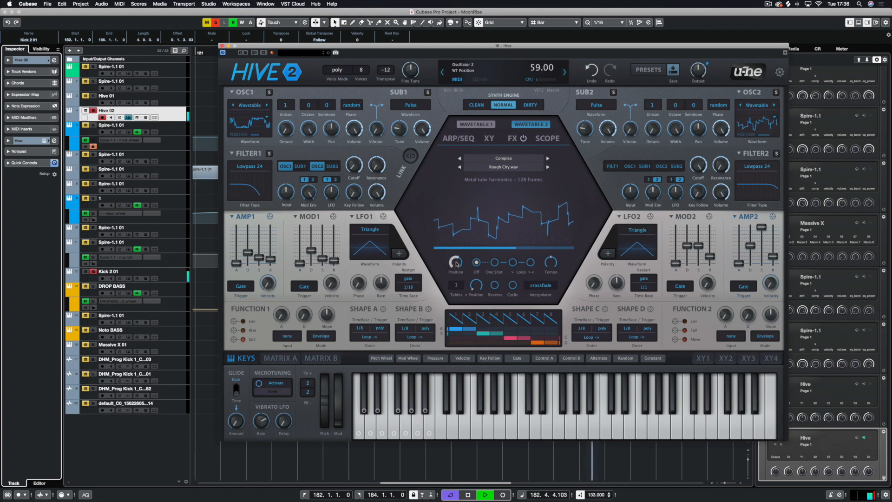
left_click_drag(456, 265, 458, 225)
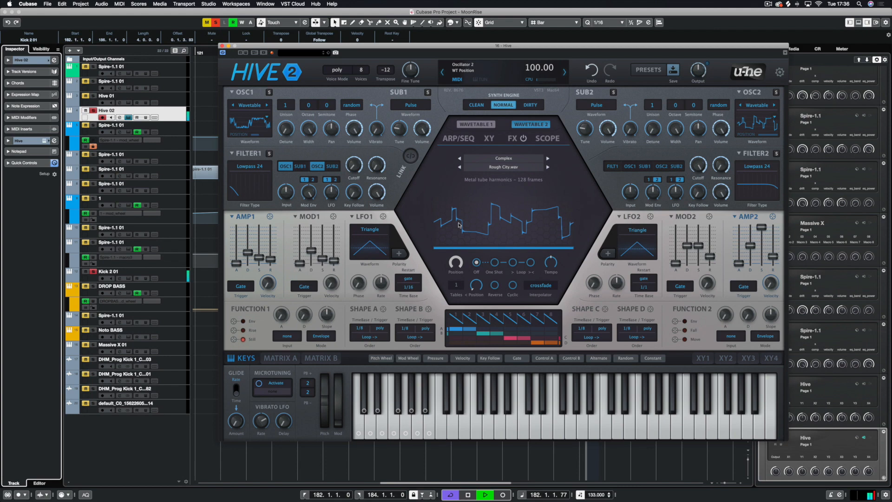
double_click(457, 269)
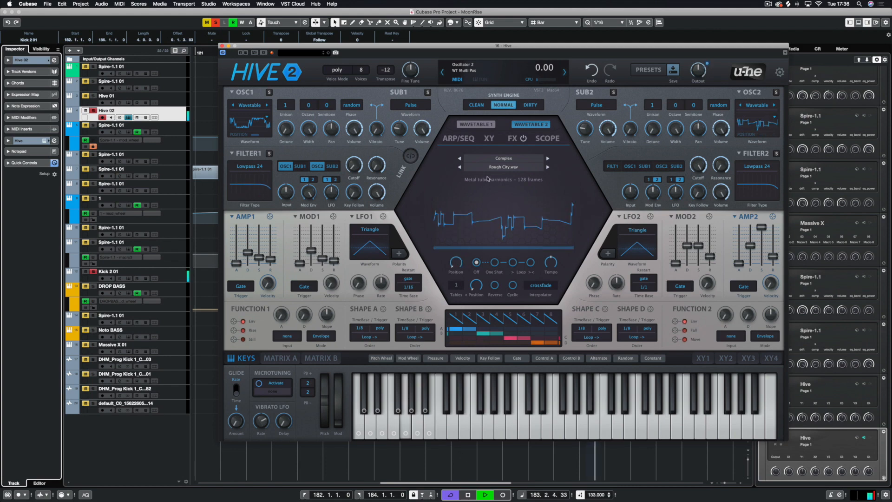
key("space")
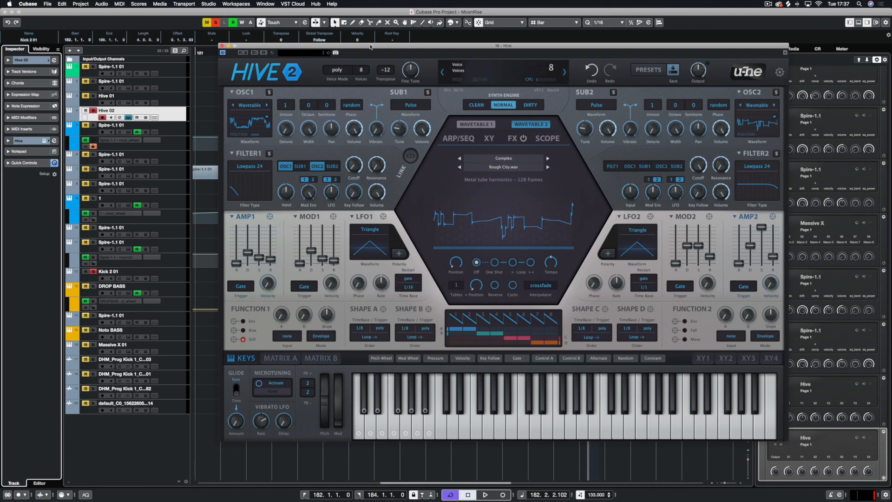
Turn on the Soft Clip distortion, compressor and delay effects, adjusting the distortion amount while the loop plays.
left_click_drag(370, 46, 337, 61)
key("space")
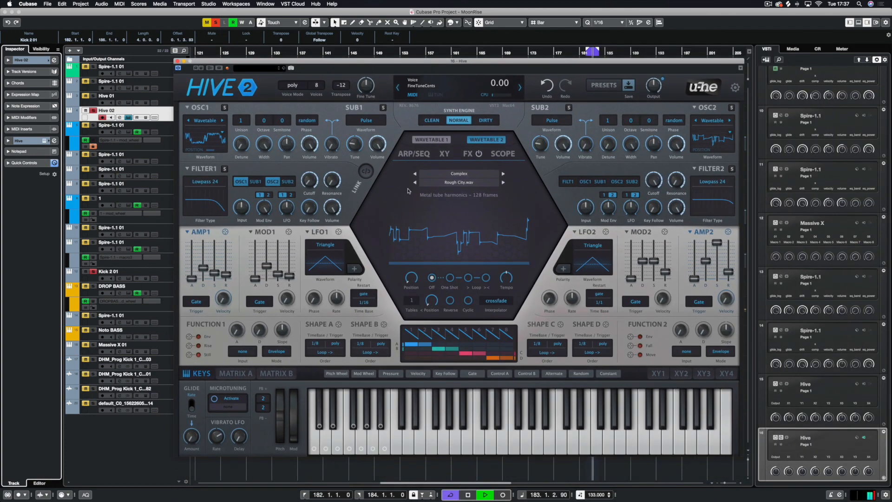
left_click(467, 154)
left_click(453, 170)
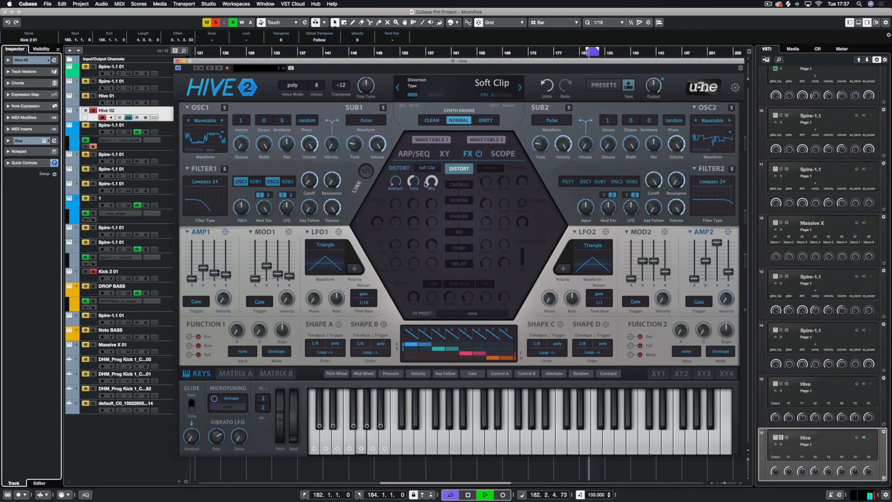
left_click_drag(399, 164, 396, 151)
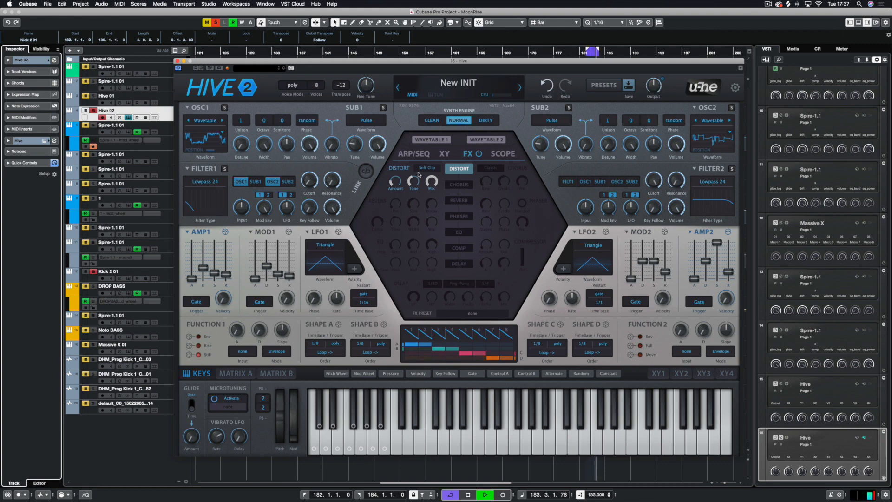
left_click(461, 250)
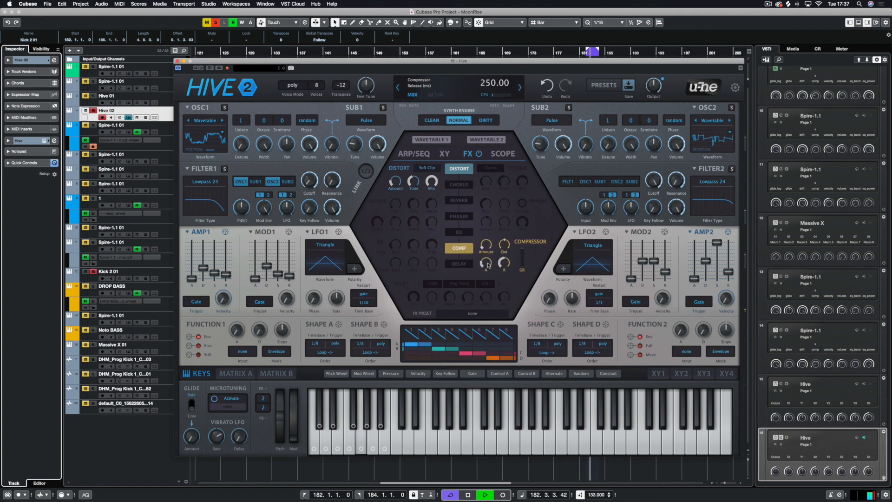
left_click(461, 264)
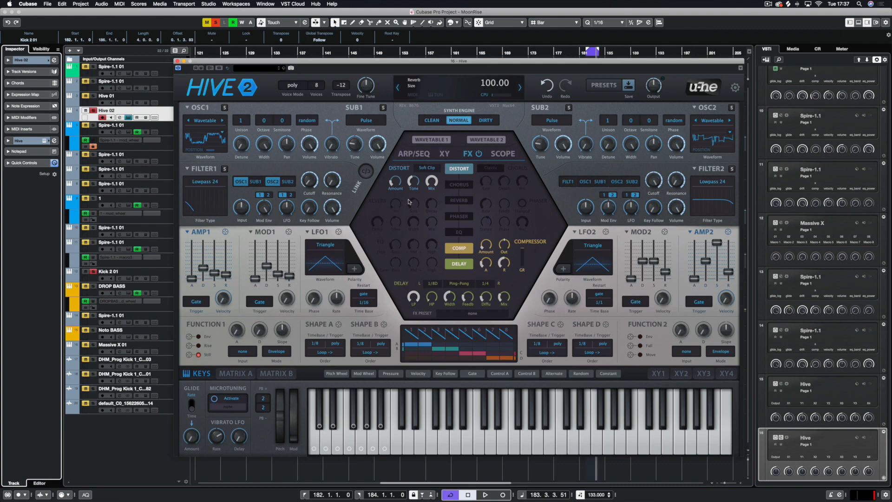
Try switching on the reverb and phaser effects, and turn them back off.
left_click(466, 204)
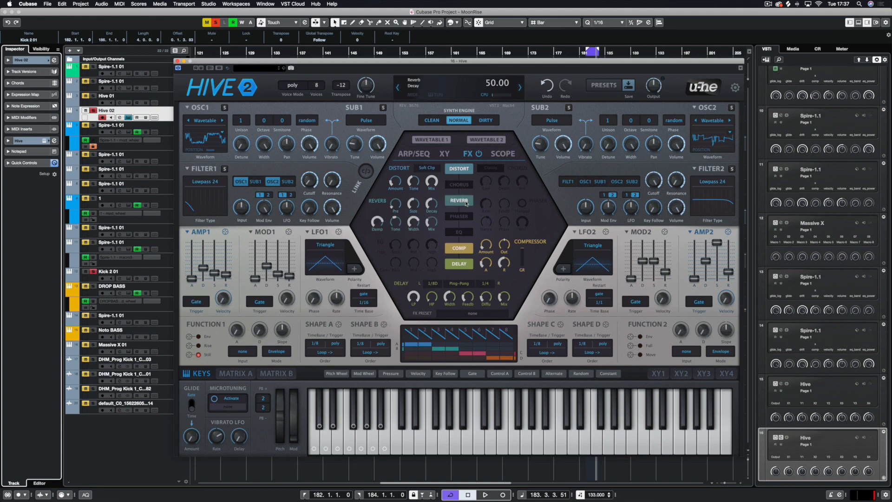
left_click(462, 216)
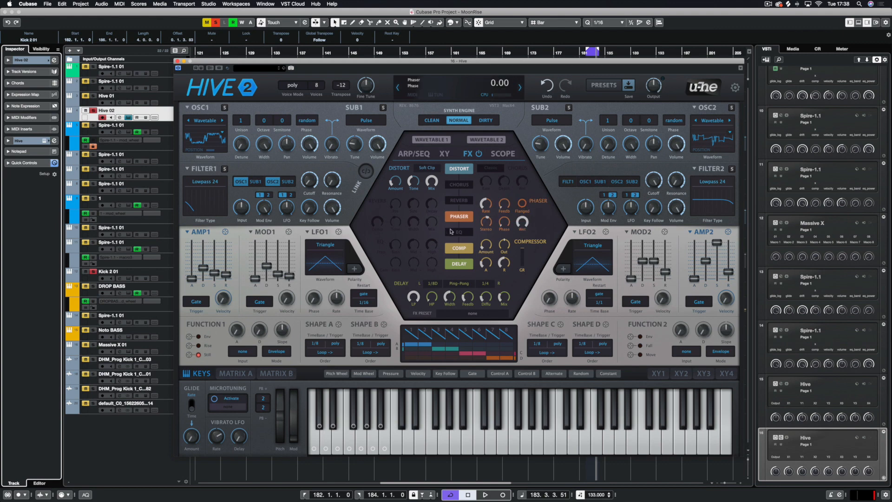
left_click(457, 217)
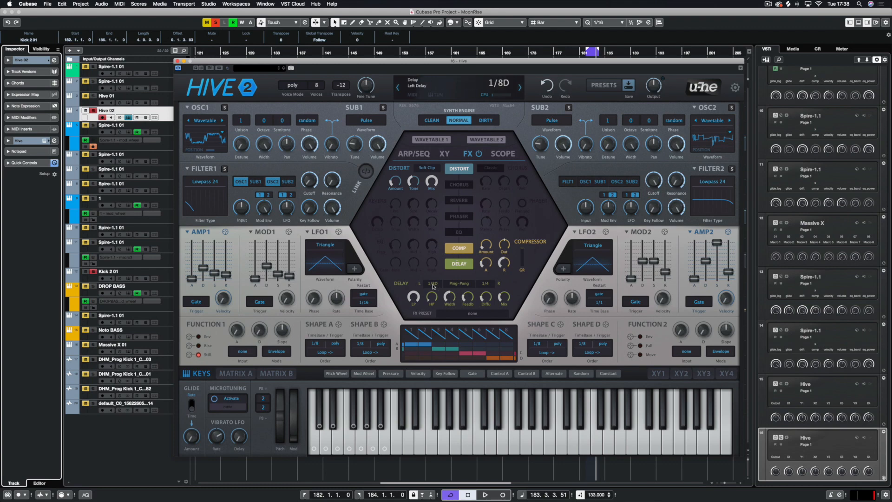
Set the ping-pong delay's right time to 1/8D and adjust its width and diffusion during playback.
left_click(494, 286)
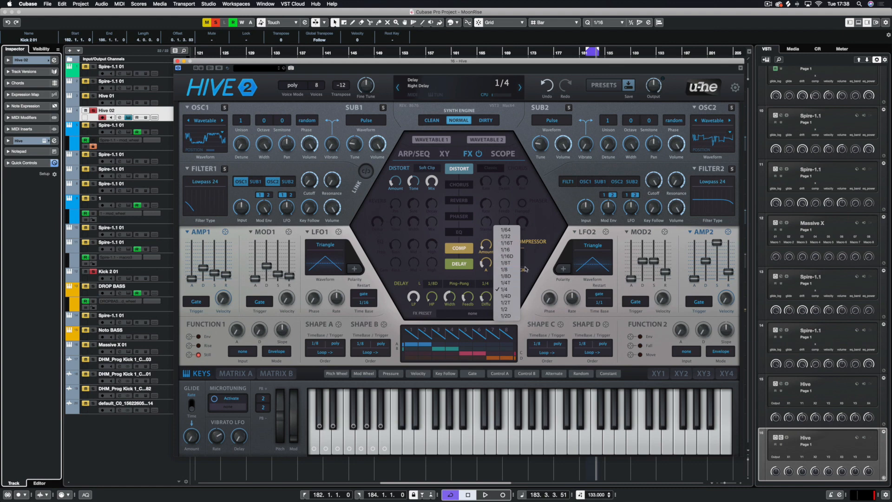
left_click(506, 276)
key("space")
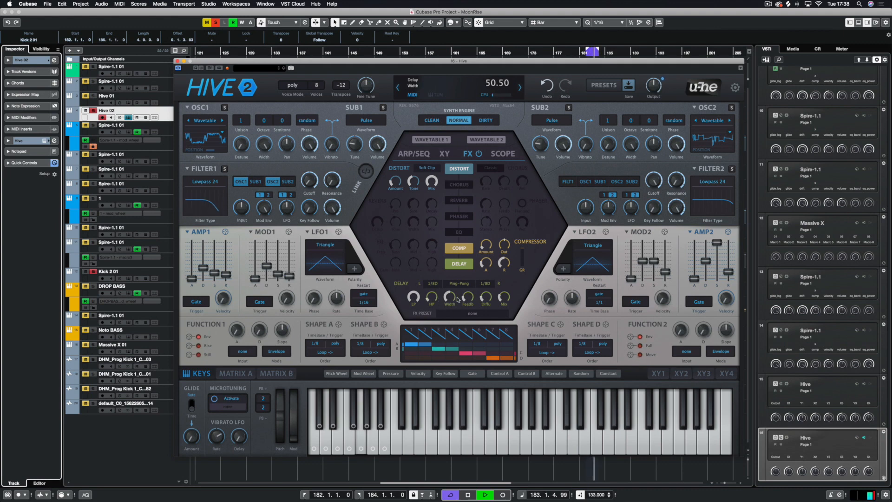
left_click_drag(457, 300, 456, 278)
left_click_drag(486, 309, 489, 291)
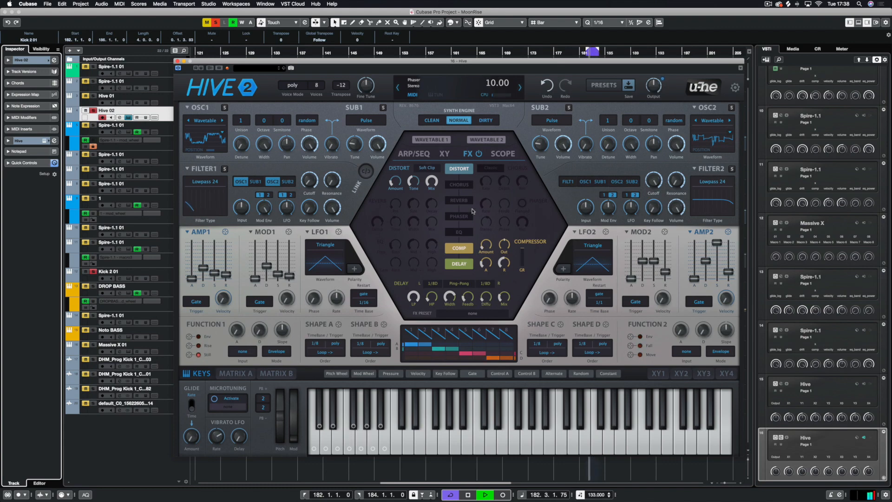
Turn on the EQ and adjust its high and bass gains during playback, and close the synth window.
left_click(457, 232)
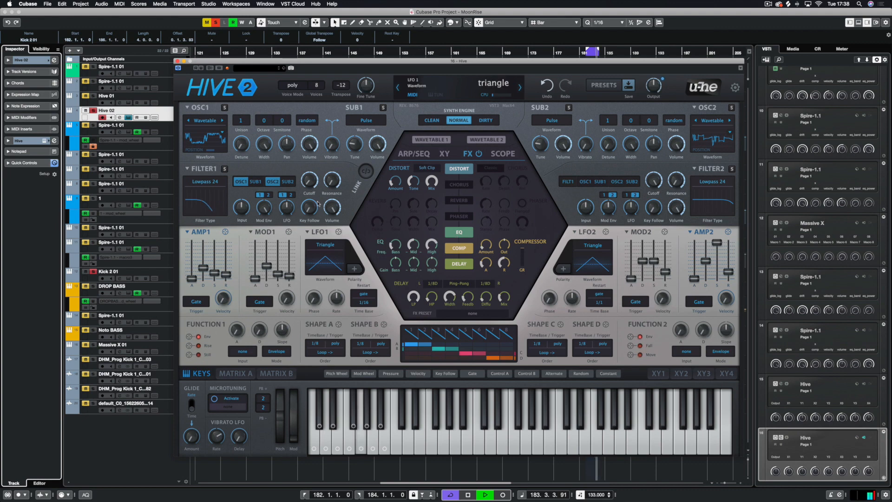
mouse_move(428, 264)
left_mouse_down()
mouse_move(427, 273)
mouse_move(411, 263)
mouse_move(414, 247)
mouse_move(417, 271)
left_mouse_up()
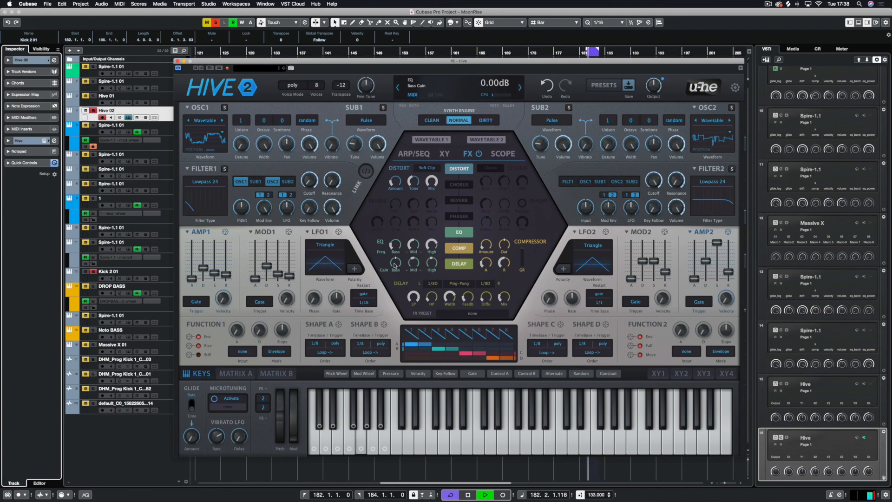
left_click_drag(396, 262, 389, 272)
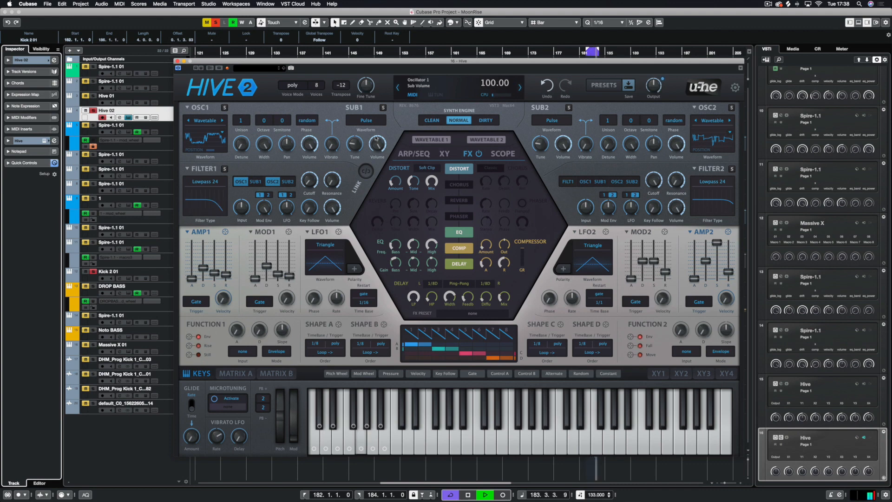
key("space")
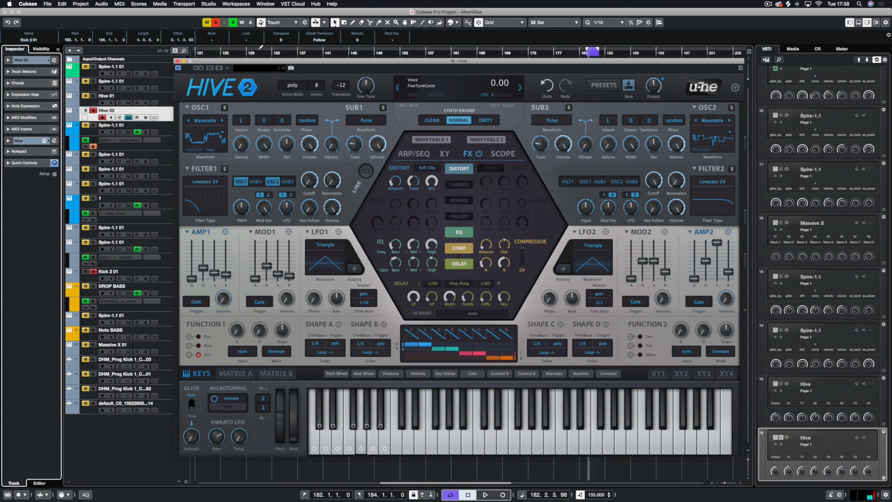
left_click(177, 62)
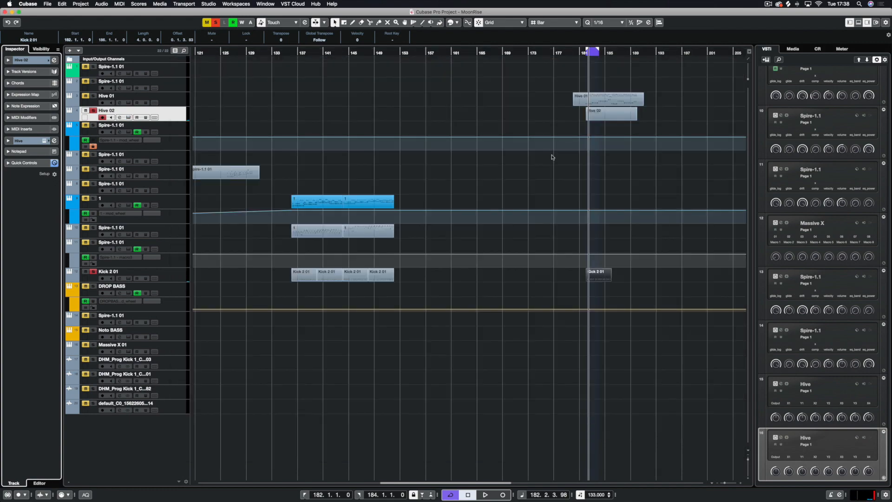
Add one new Hive instrument track routed to Stereo Out while the loop plays.
key("space")
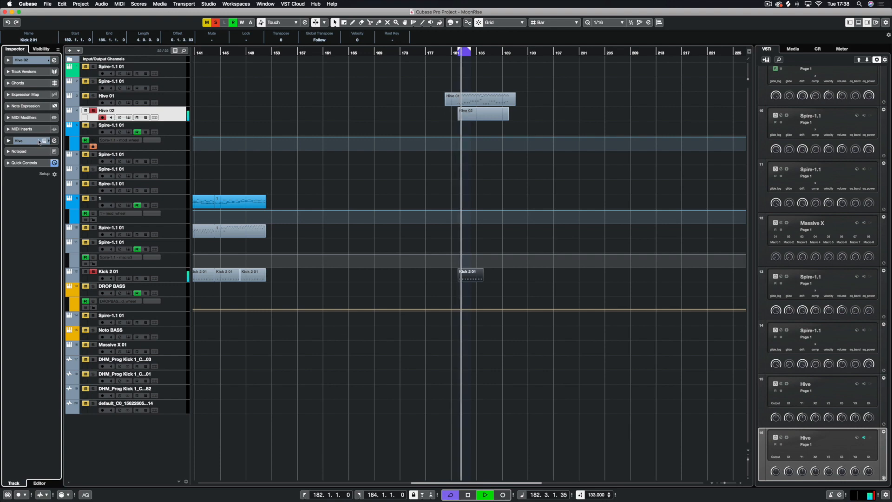
left_click(765, 60)
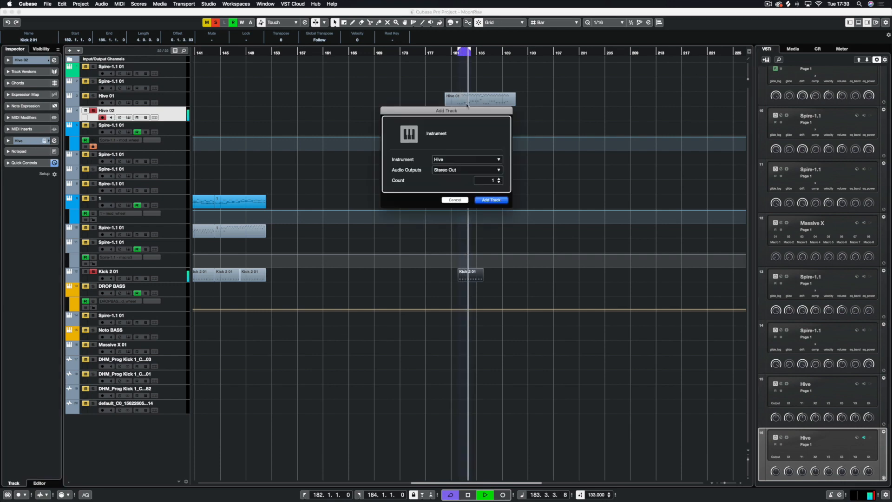
left_click(492, 200)
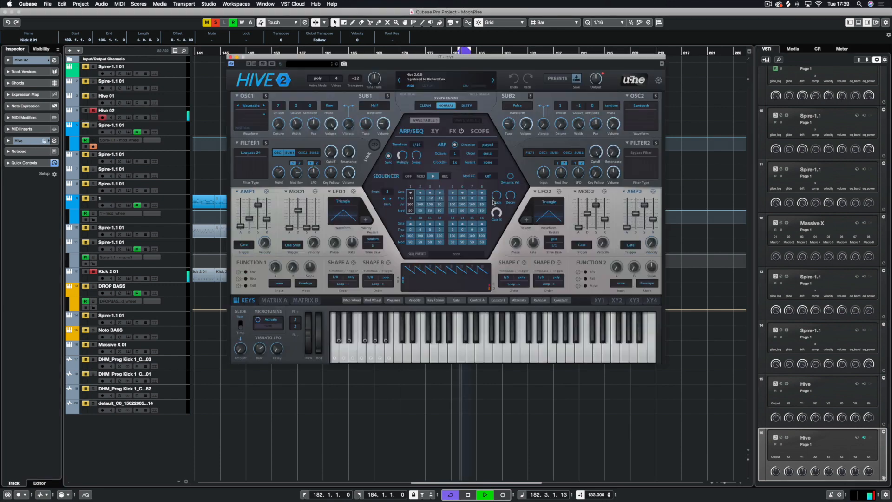
Scale the new Hive interface to 130% and load the initialised patch.
left_click(249, 82)
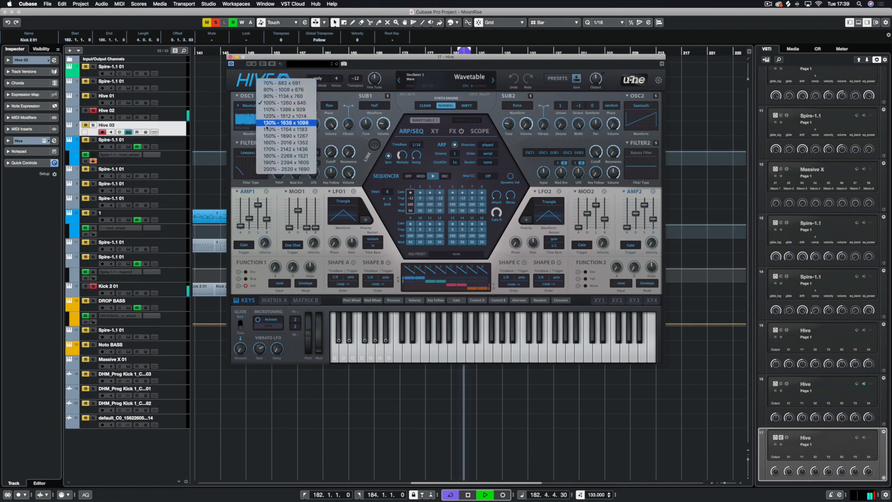
left_click(268, 125)
left_click_drag(287, 66, 225, 66)
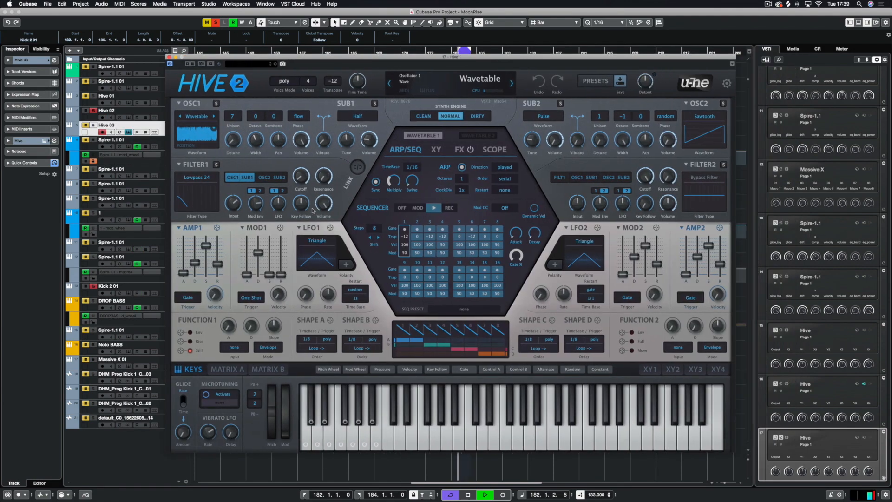
left_click(459, 88)
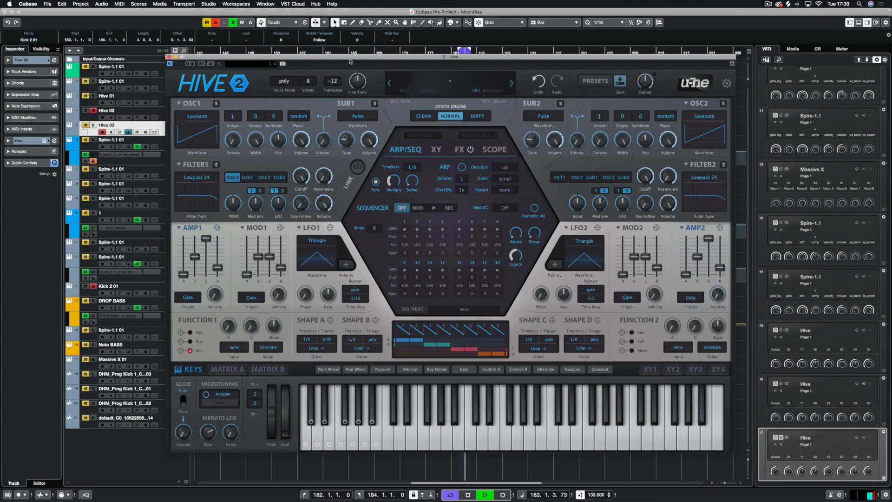
Copy the Hive 02 part onto the Hive 03 track at the same position and open the copy for note editing.
left_click_drag(350, 58, 477, 276)
left_click_drag(473, 118, 473, 132)
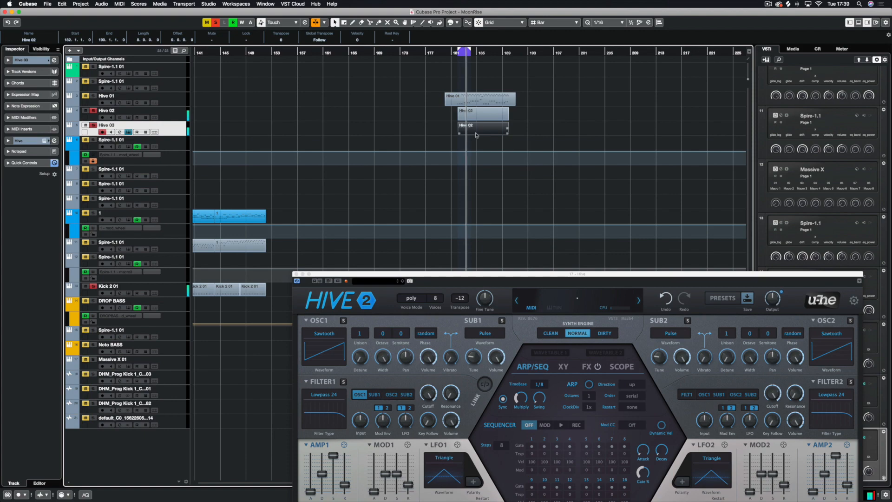
double_click(472, 131)
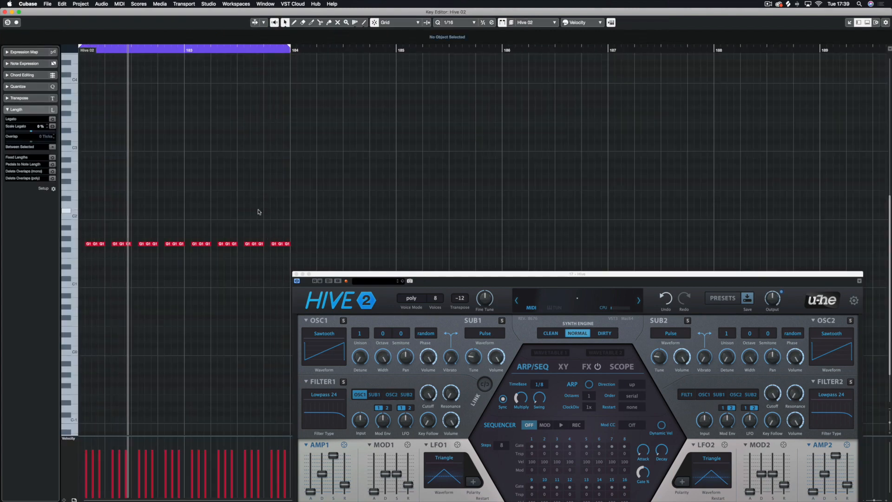
Delete all G1 notes in the copied part except the second, fourth and sixth.
left_click(88, 244)
key("Delete")
left_click(101, 244)
key("Delete")
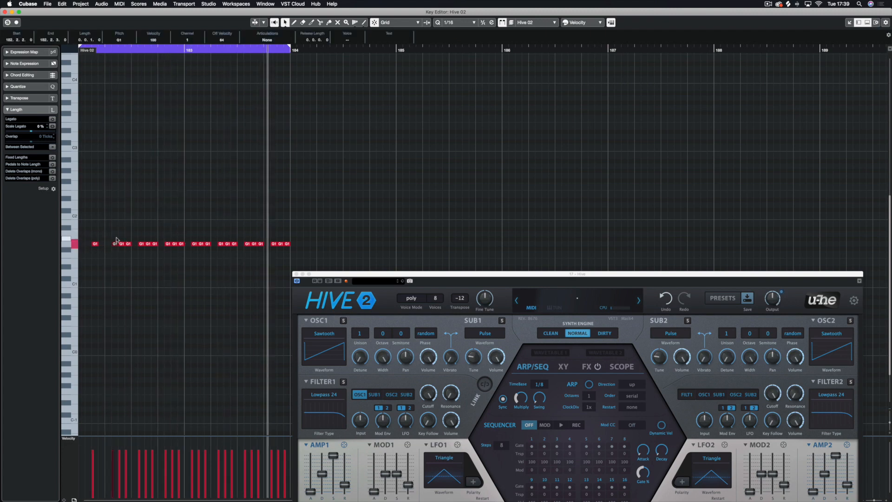
left_click(121, 244)
key("Delete")
left_click_drag(137, 237, 332, 268)
key("Delete")
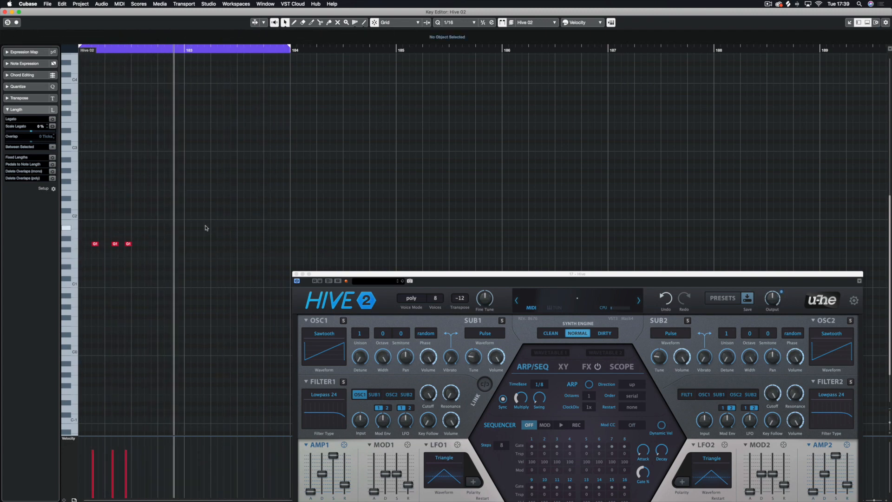
Repeat the remaining three-note G1 pattern along the part and return to the project view with the Hive 03 synth in sight.
left_click_drag(204, 226, 92, 249)
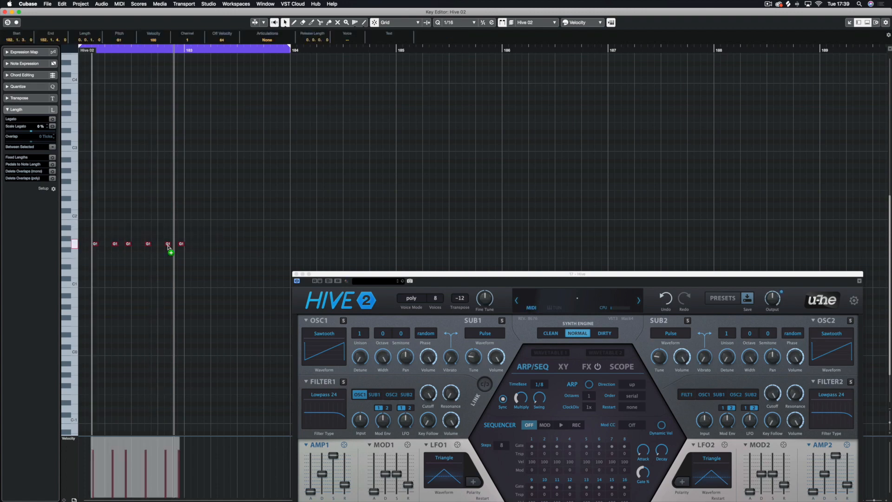
left_click_drag(168, 247, 202, 245)
left_click(207, 234)
left_click_drag(400, 279, 309, 62)
key("Return")
left_click(99, 130)
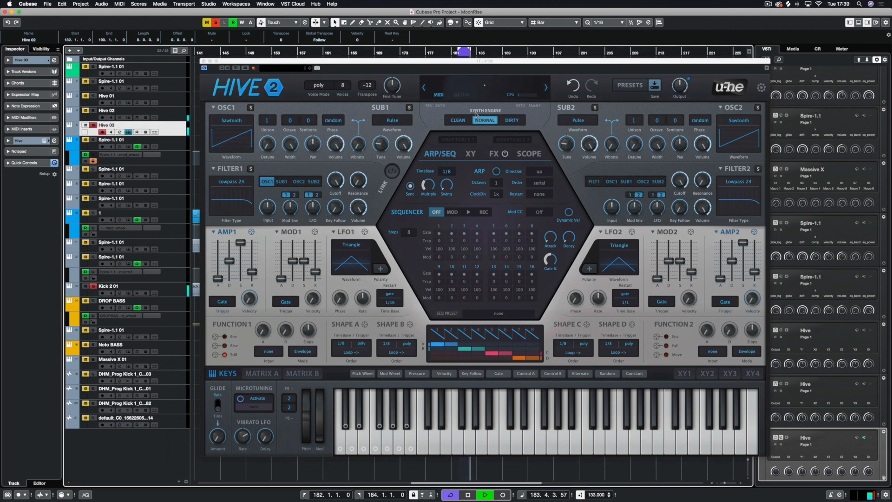
Set the waveforms of both OSC1 and OSC2 to Wavetable.
left_click(231, 120)
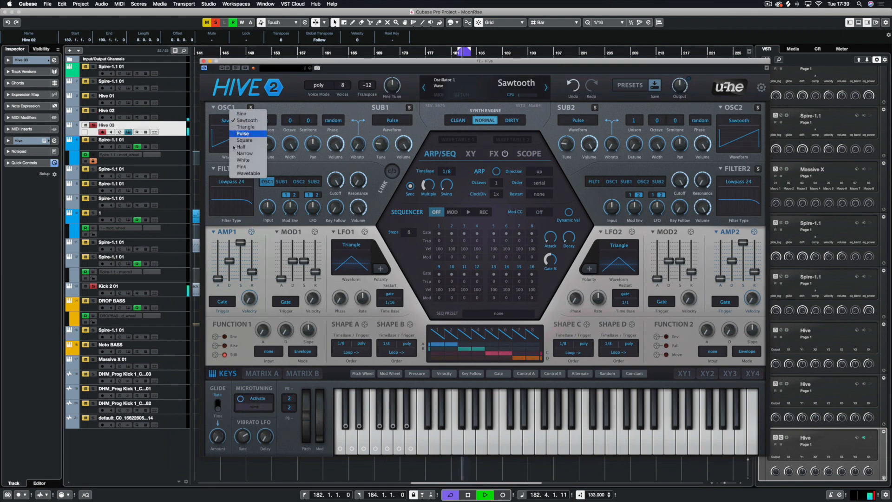
left_click(249, 173)
left_click(724, 122)
left_click(732, 177)
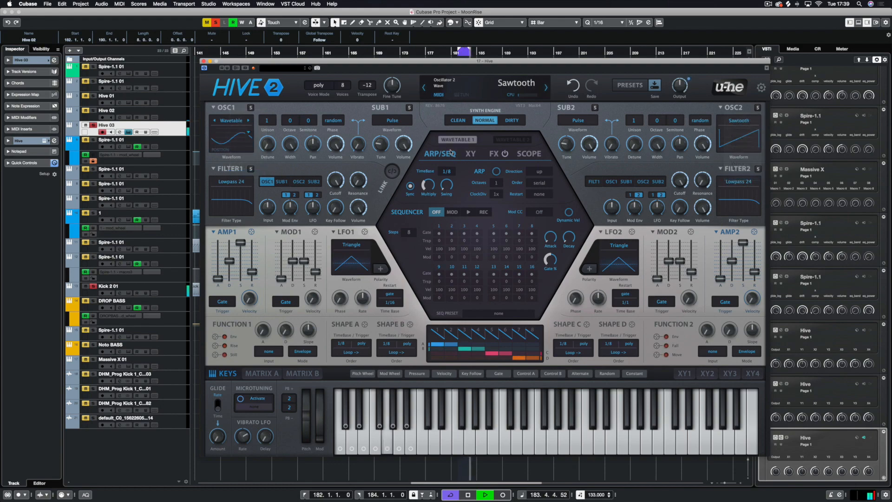
Load the Complex wavetable Kaos.wav into Wavetable 1 and raise its position to roughly two thirds.
left_click(458, 139)
left_click(479, 174)
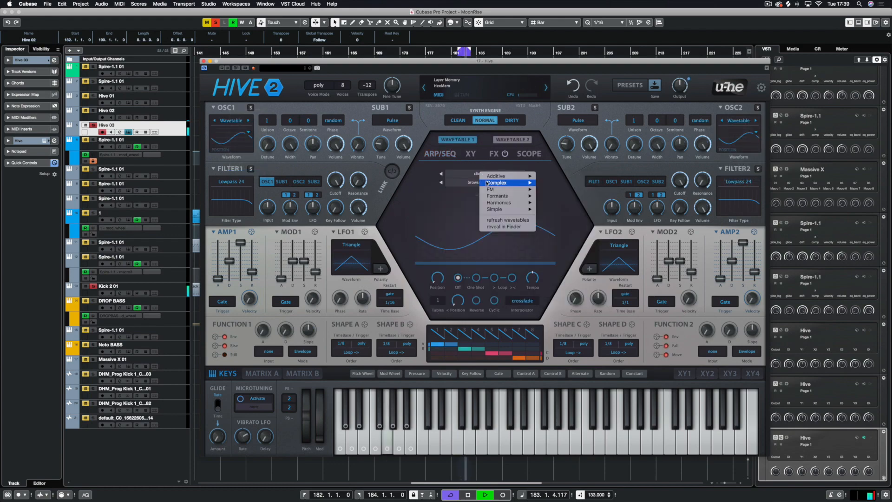
mouse_move(497, 183)
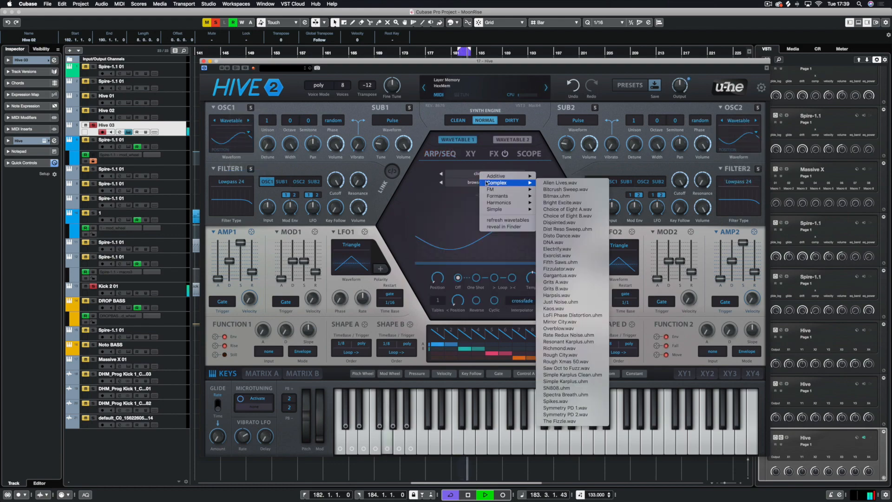
left_click(568, 309)
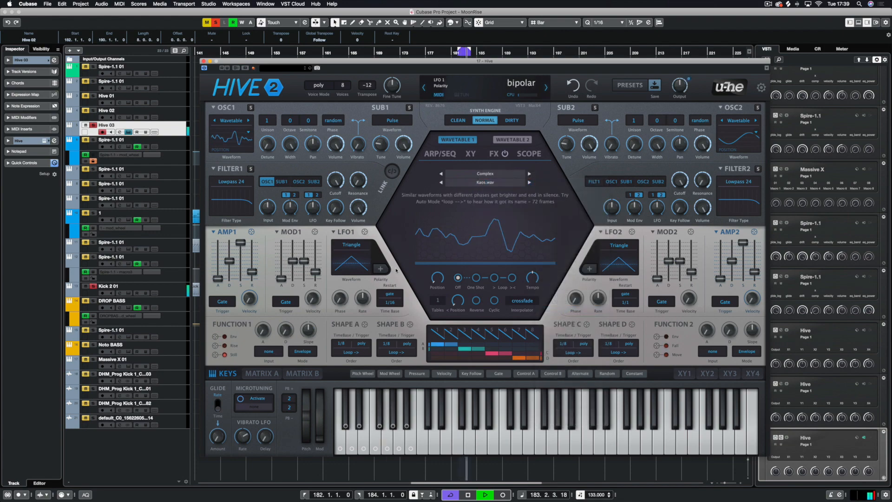
left_click_drag(439, 281, 440, 246)
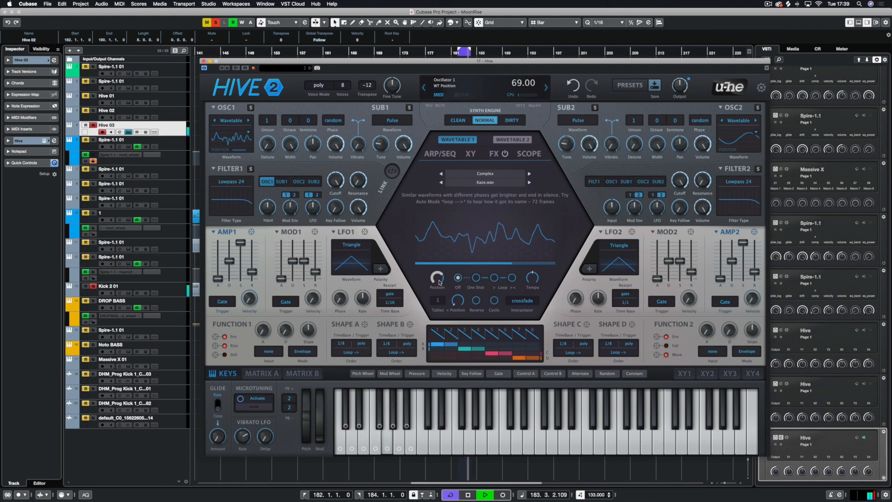
left_click_drag(439, 280, 439, 283)
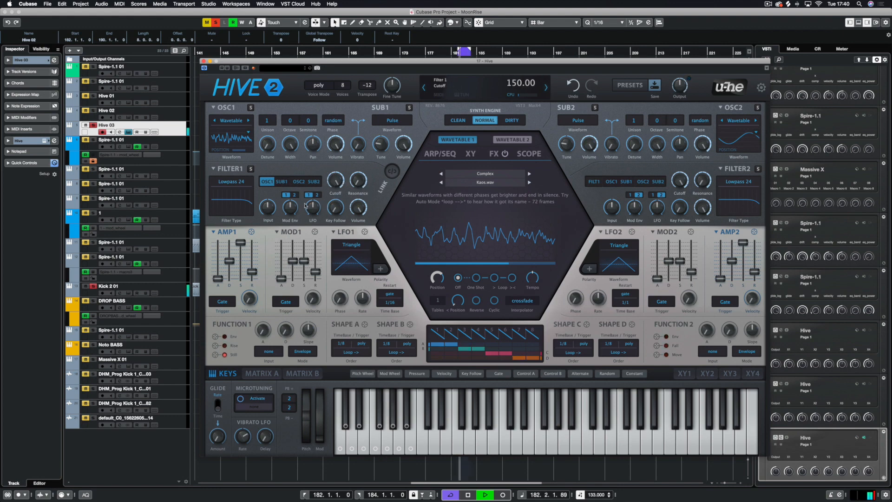
Lower Filter 1's cutoff and shorten the Mod 1 and Amp 1 envelopes, with the Mod 1 decay at 35.
left_click_drag(334, 178, 334, 180)
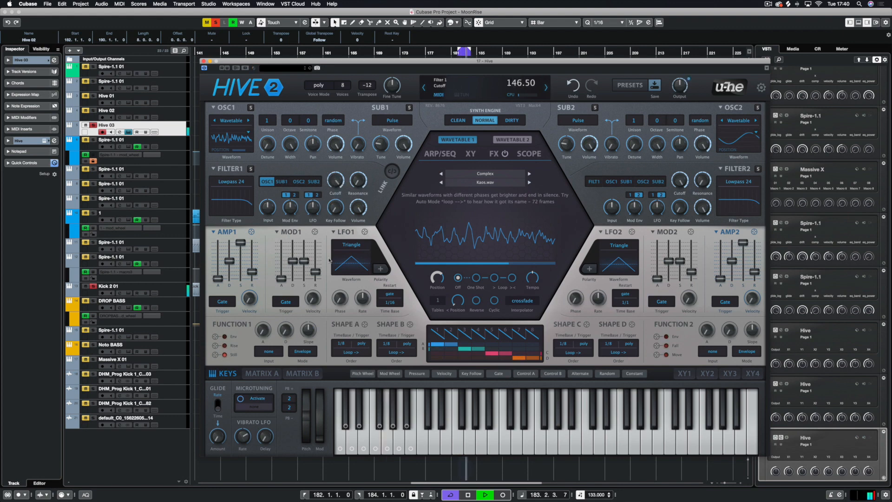
left_click_drag(330, 260, 331, 268)
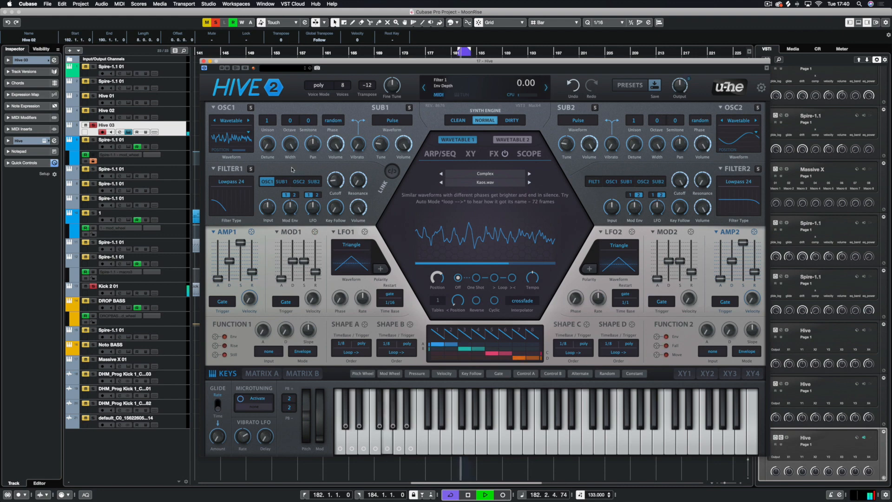
left_click_drag(292, 264, 314, 284)
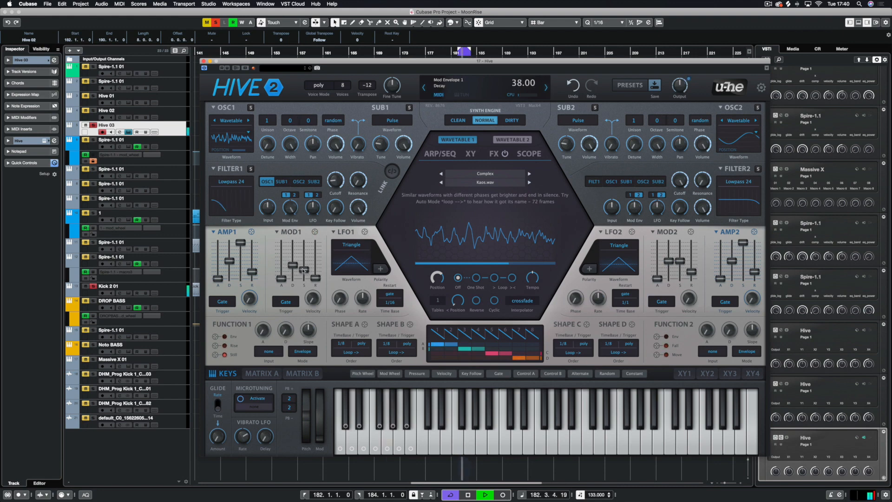
left_click_drag(293, 269, 293, 271)
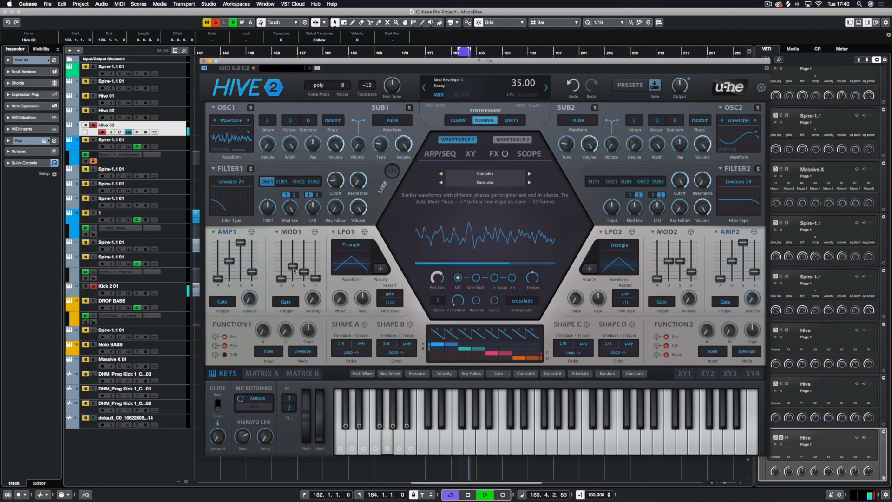
left_click_drag(227, 264, 242, 304)
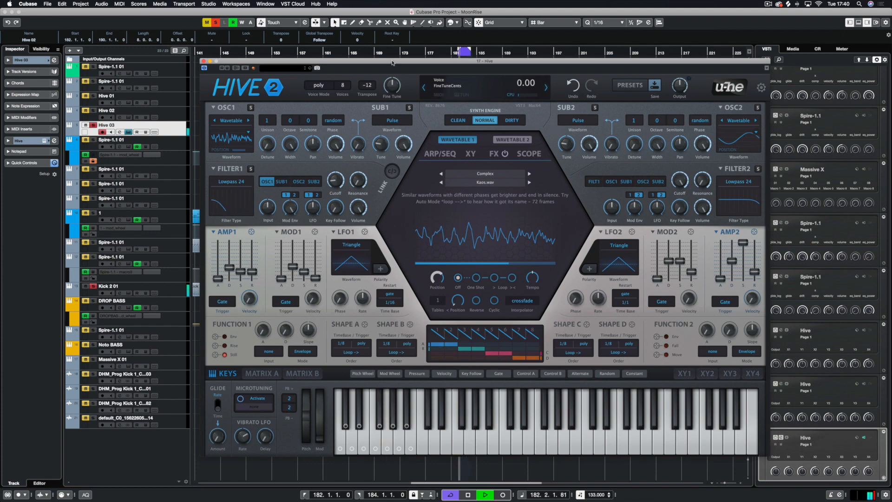
Take the Hive 02 track out of solo and bring the whole Hive 03 synth back into view.
left_click_drag(394, 62, 465, 200)
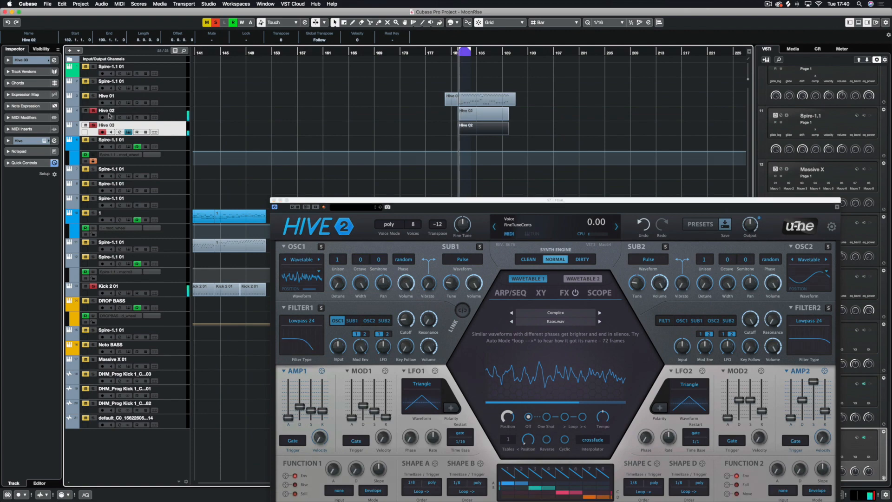
left_click(94, 111)
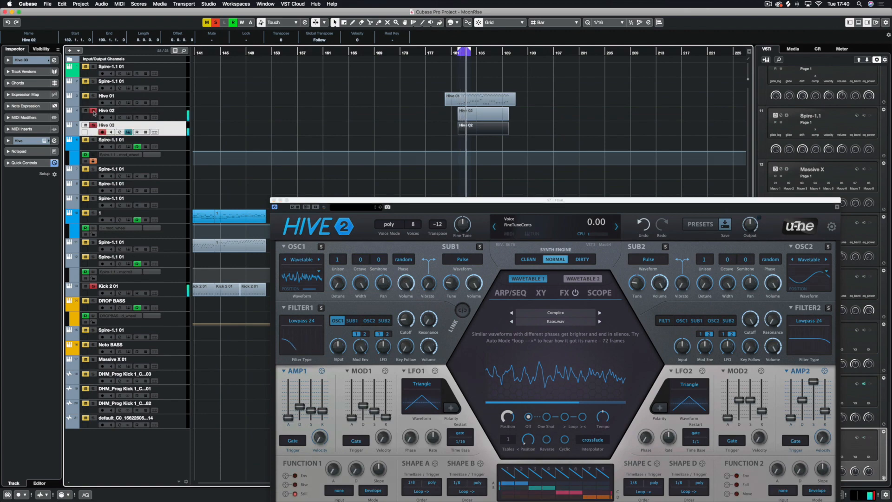
left_click_drag(446, 200, 359, 53)
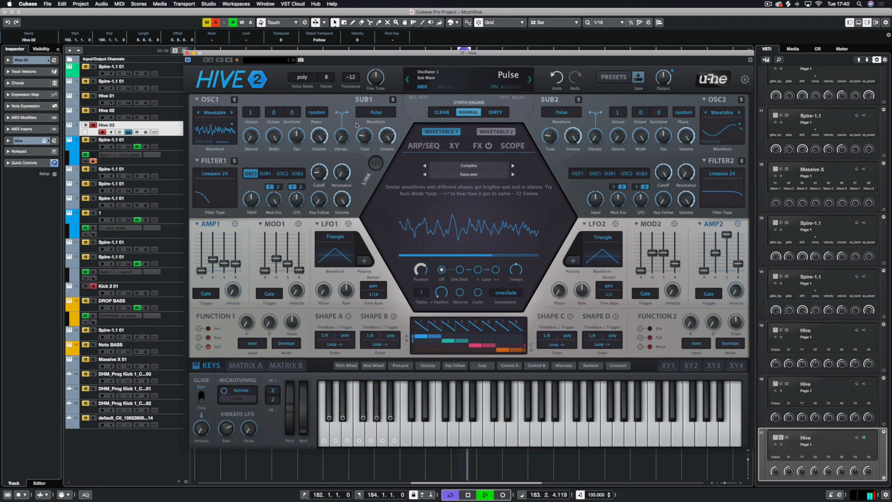
Route OSC2 into Filter 1 and load the Complex wavetable Electrify.wav into Wavetable 2.
left_click(283, 174)
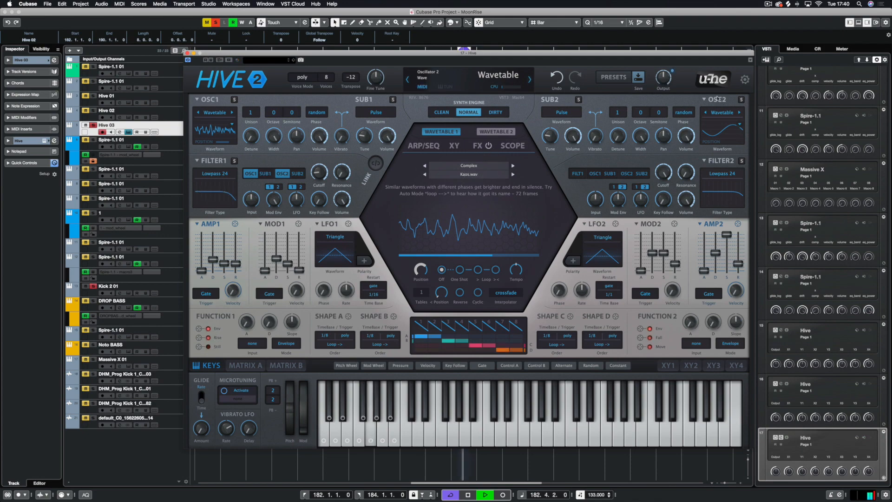
left_click(496, 132)
left_click(494, 173)
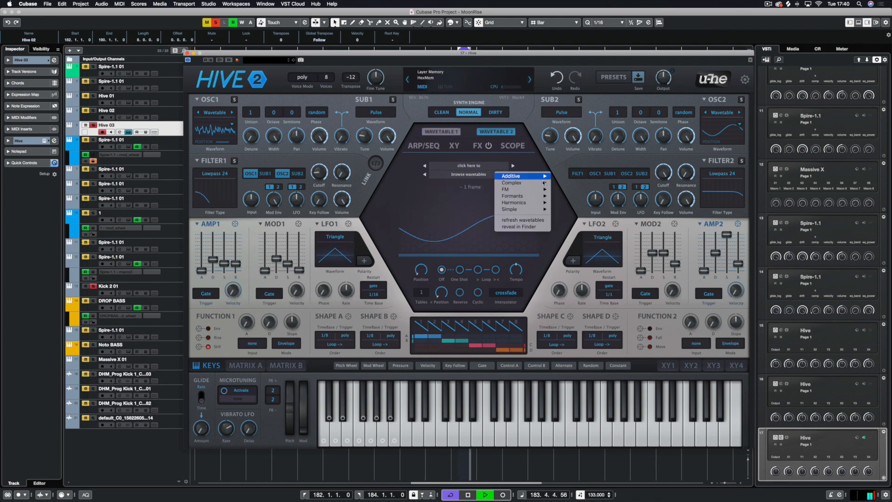
mouse_move(511, 183)
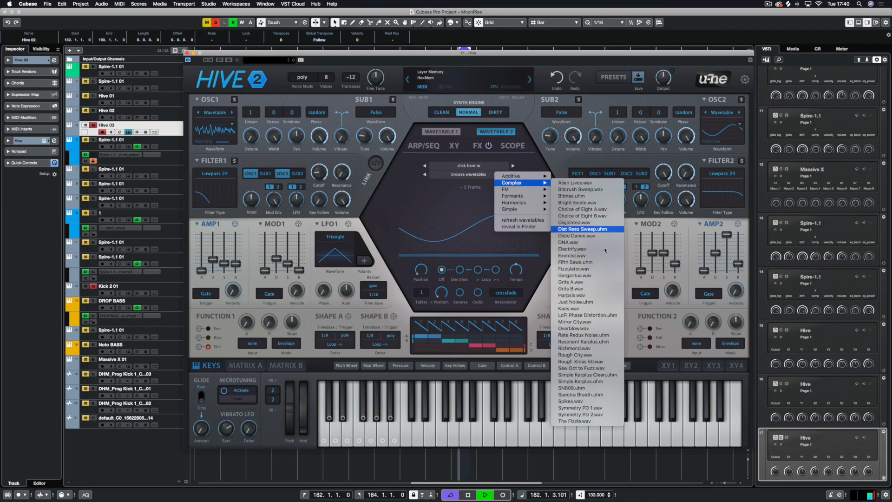
mouse_move(529, 202)
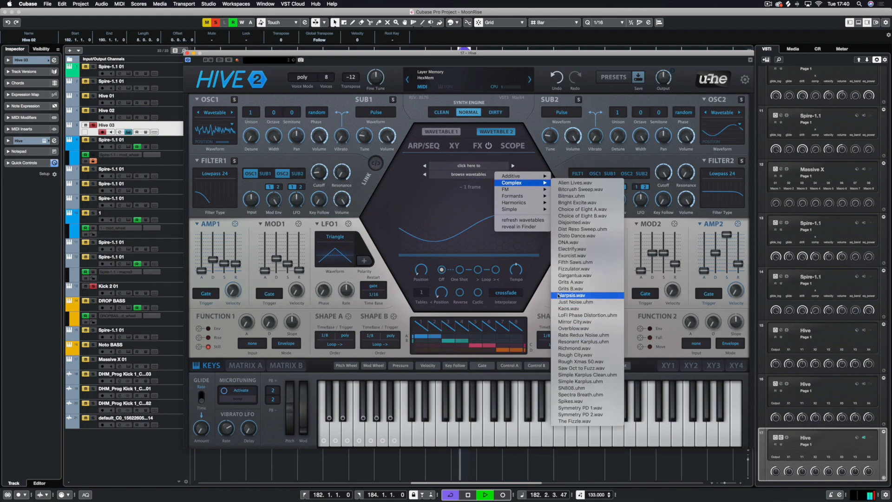
left_click(600, 252)
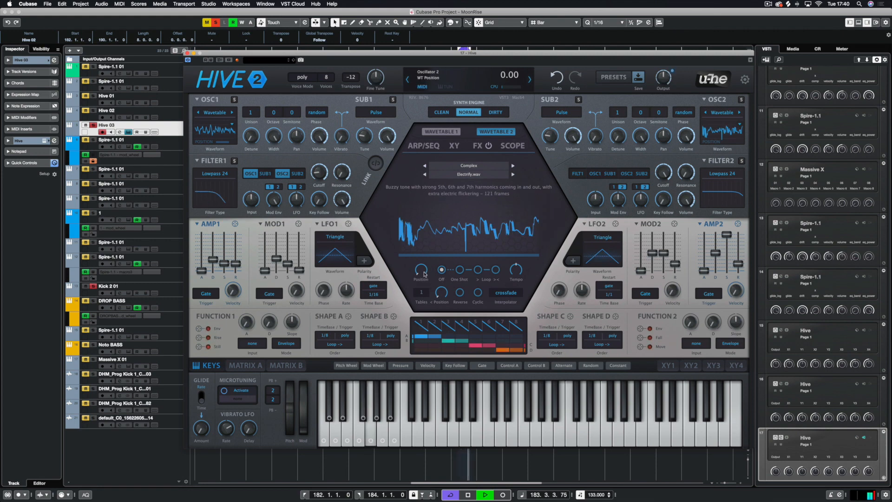
Sweep the Wavetable 2 position through its range during playback and settle it at about 4.
left_click_drag(420, 267, 421, 263)
scroll(420, 264, "up", 20)
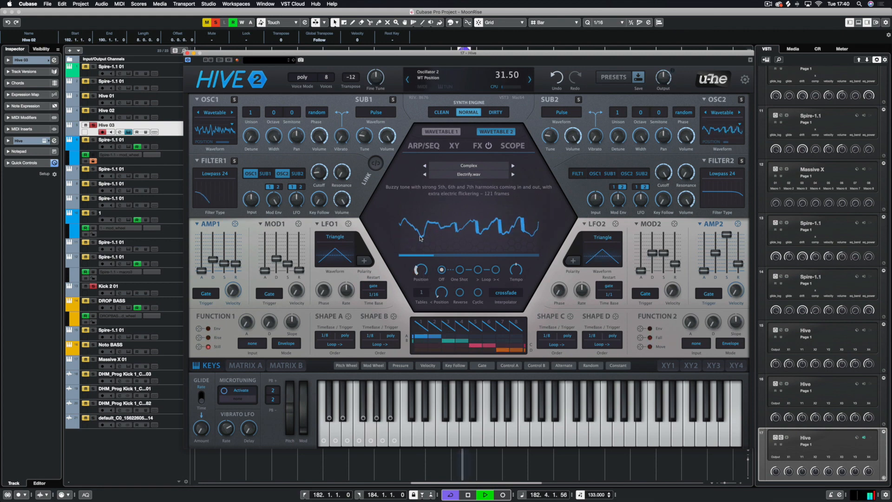
scroll(420, 271, "up", 5)
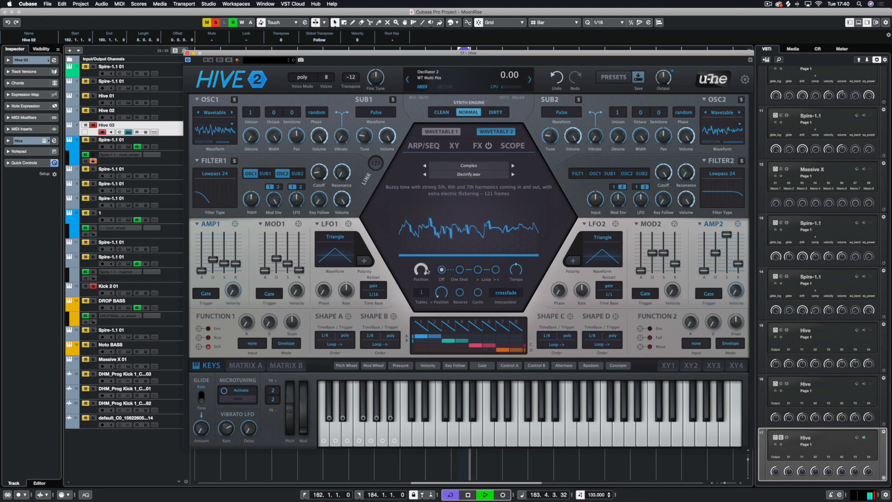
scroll(421, 299, "down", 8)
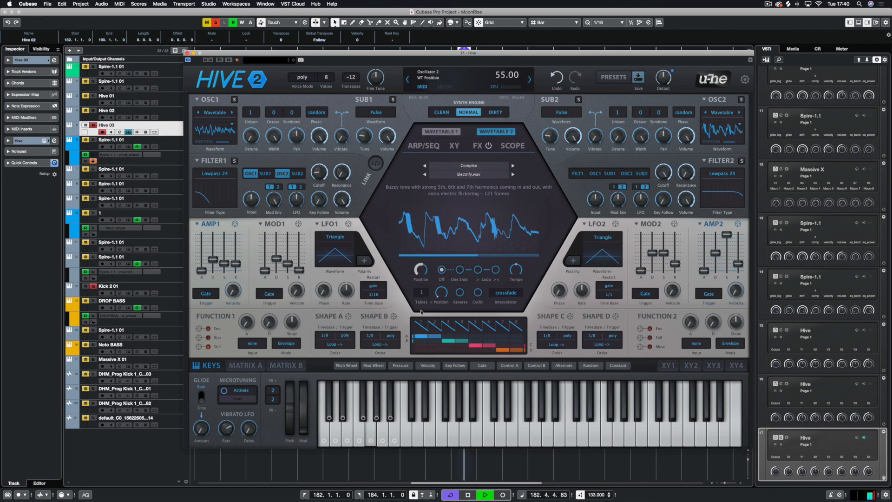
scroll(419, 293, "down", 10)
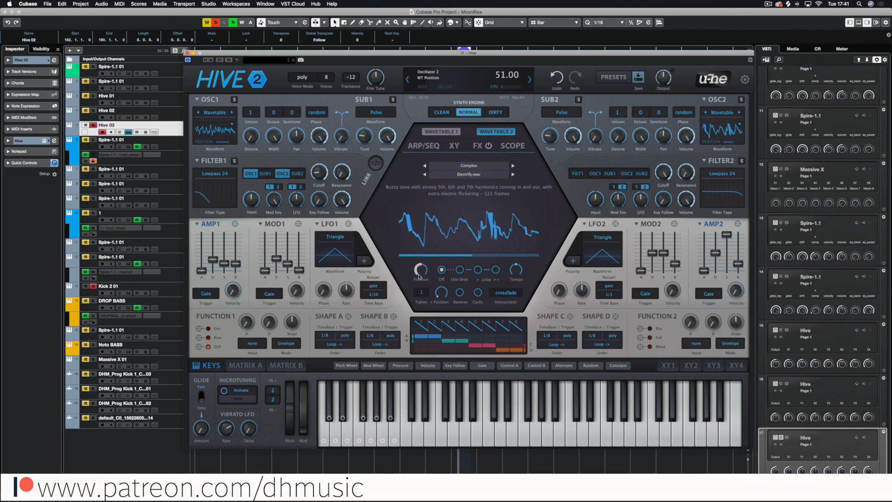
scroll(419, 292, "down", 5)
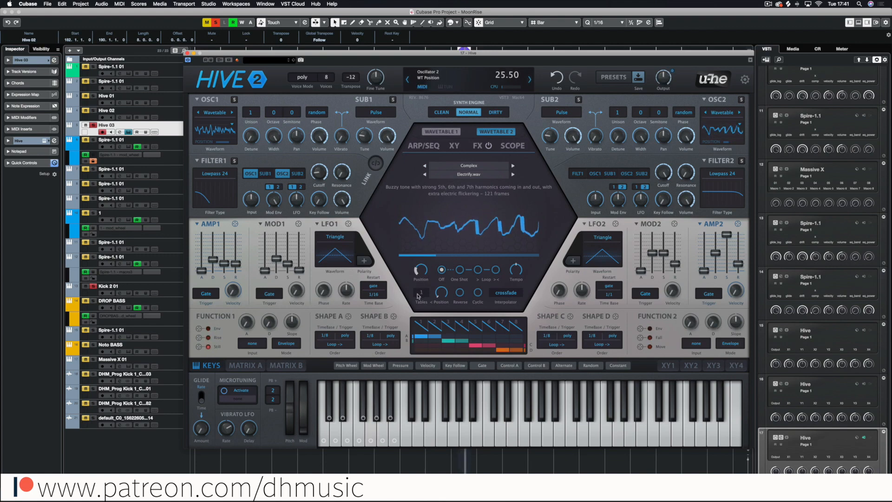
scroll(420, 292, "up", 1)
scroll(420, 291, "down", 12)
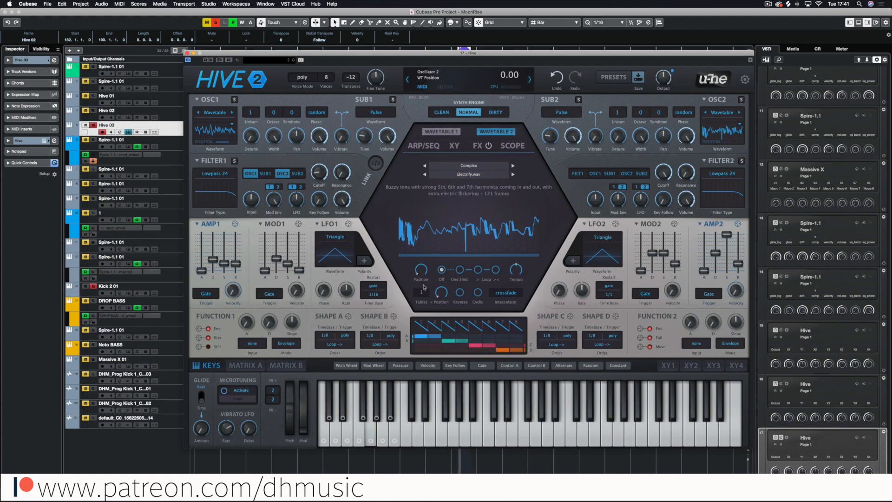
scroll(421, 271, "up", 1)
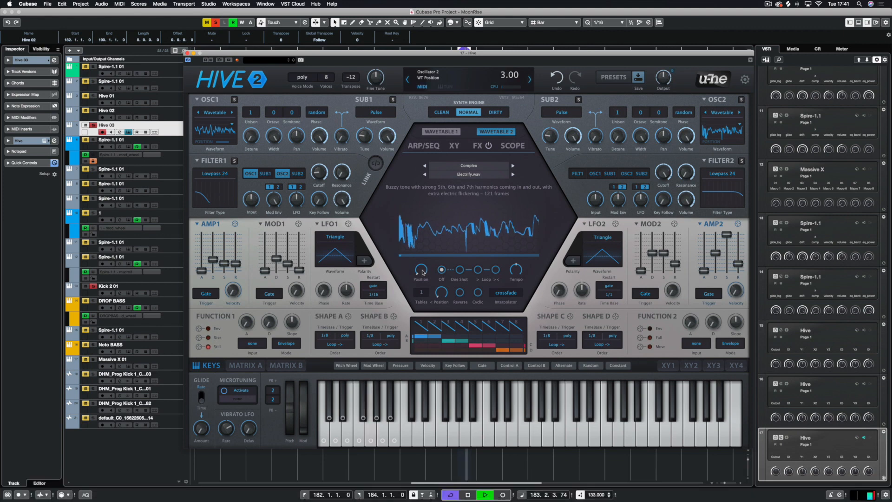
scroll(422, 272, "up", 1)
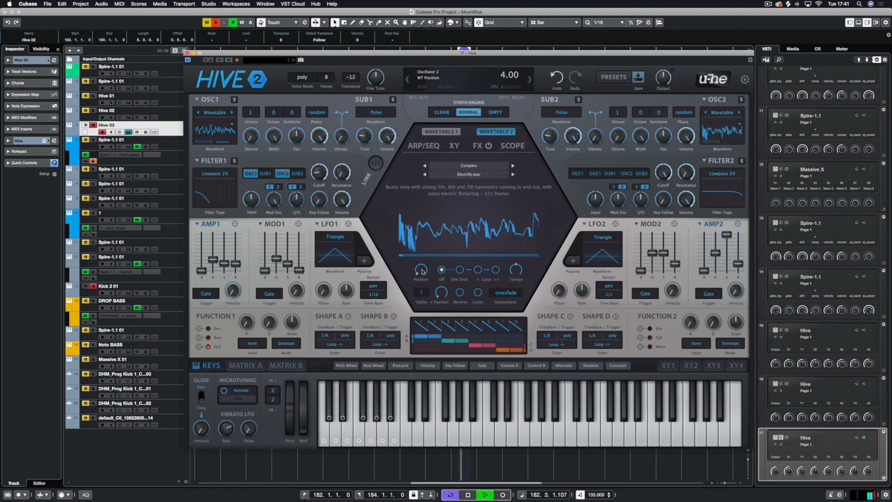
scroll(423, 272, "down", 1)
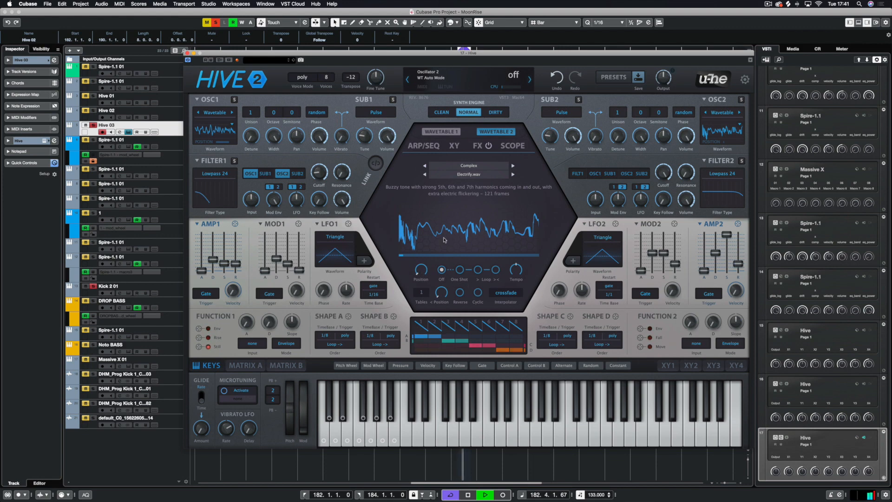
Try the forward loop auto mode on Wavetable 2, and switch it to One Shot.
left_click(478, 270)
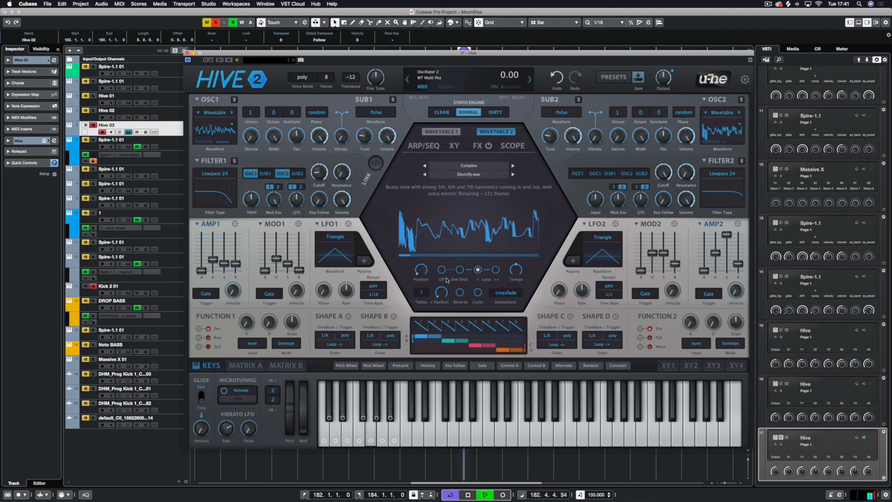
left_click(459, 270)
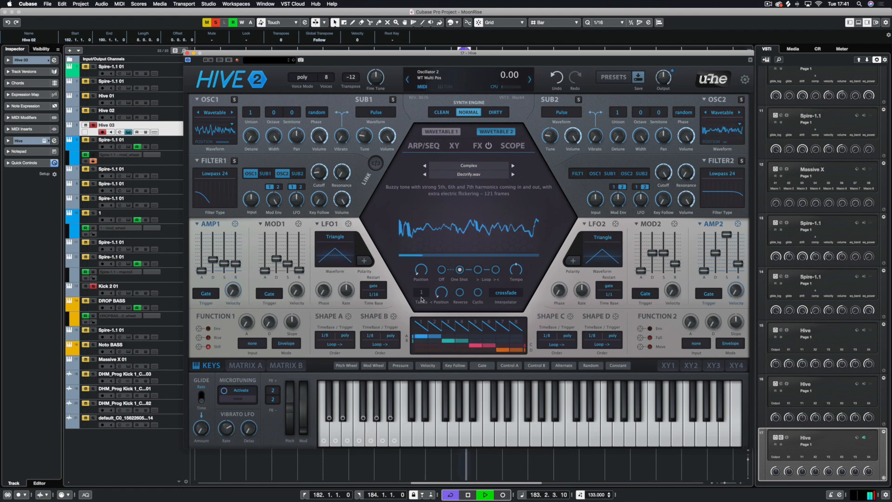
Adjust the Wavetable 2 tempo, switch on the effects section and set Distortion Tone to 58 and Amount to about 11.4.
mouse_move(524, 276)
left_mouse_down()
mouse_move(522, 257)
mouse_move(513, 292)
mouse_move(517, 248)
mouse_move(515, 289)
left_mouse_up()
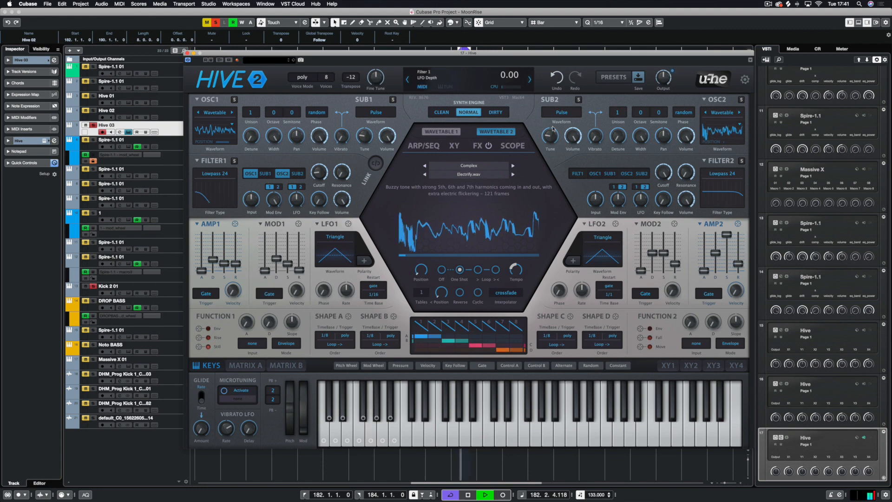
left_click(479, 146)
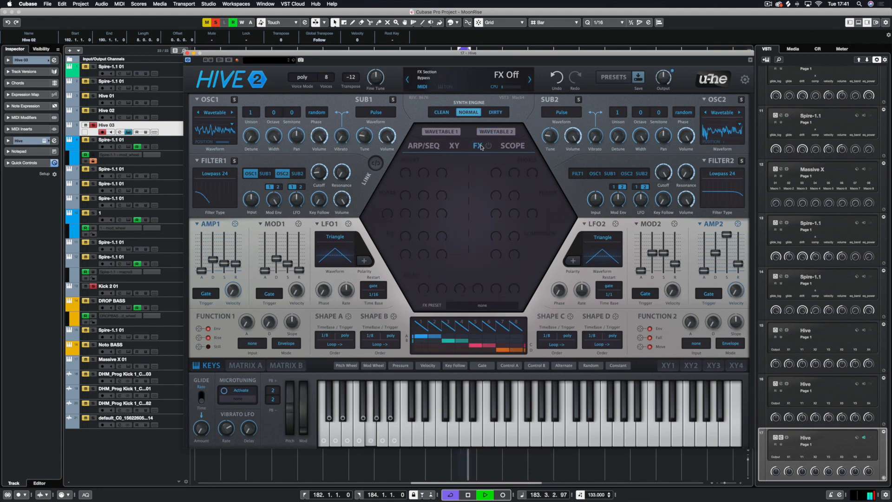
left_click(488, 146)
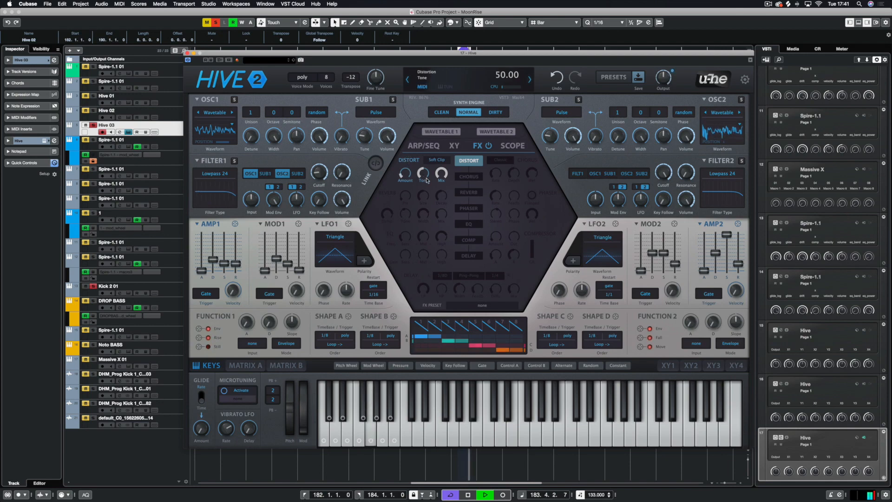
left_click_drag(423, 173, 405, 169)
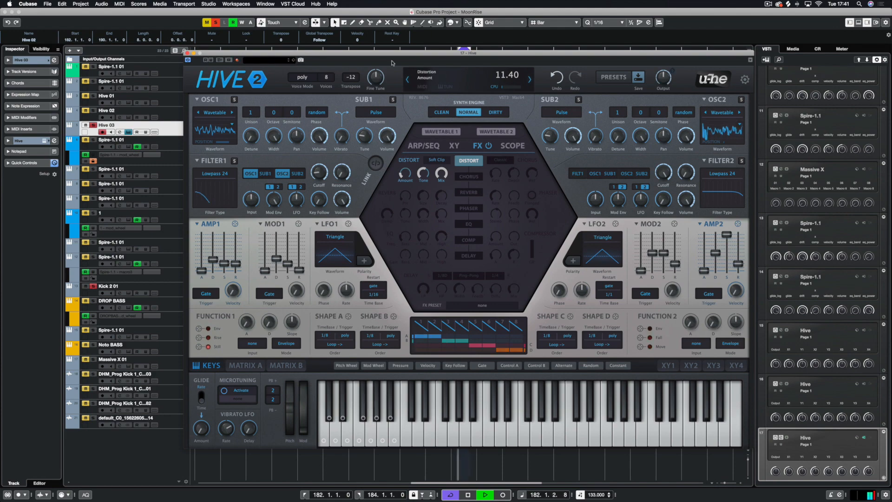
Open the Hive 02 synth to review its effects settings, close it and bring the whole Hive 03 synth back into view.
left_click(380, 41)
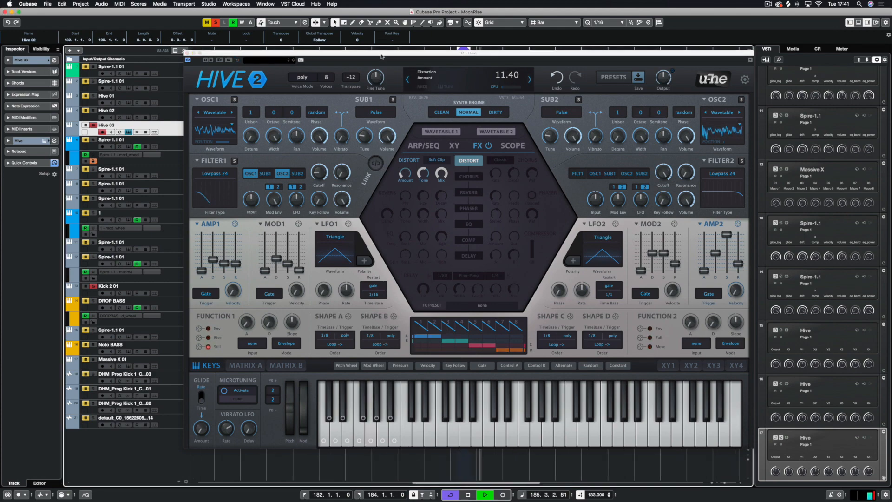
left_click_drag(380, 55, 532, 243)
left_click(437, 92)
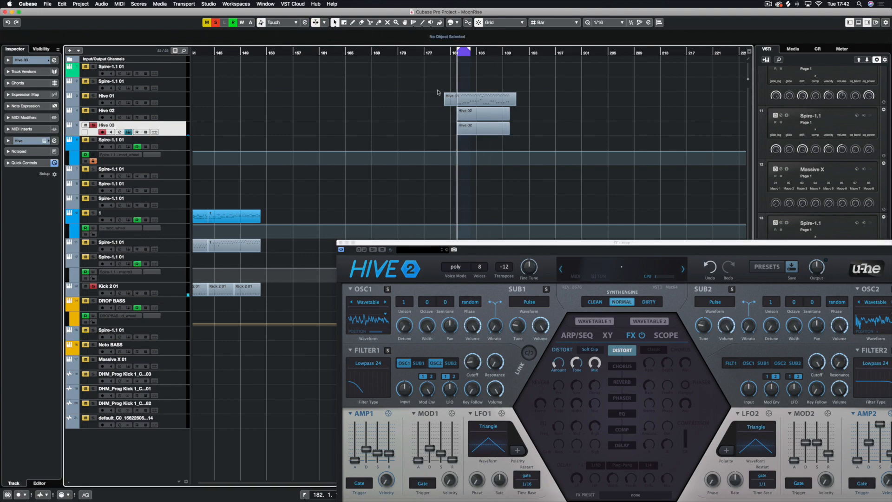
left_click_drag(384, 242, 234, 137)
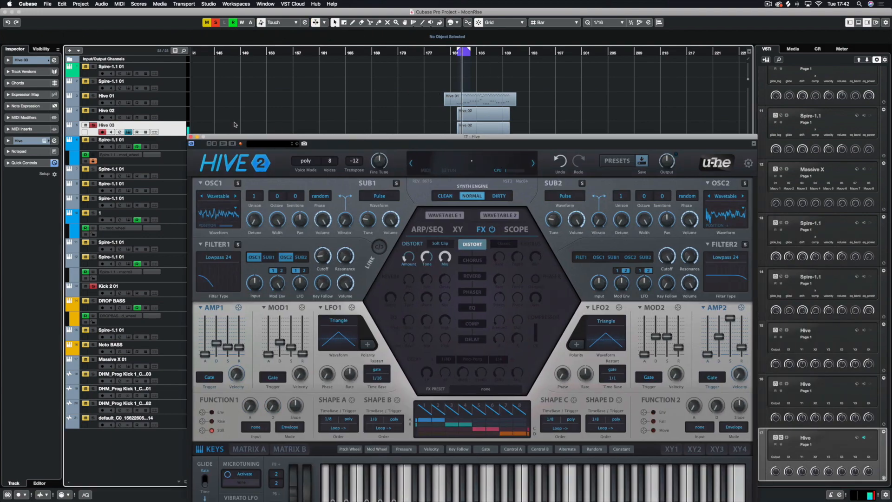
left_click(183, 113)
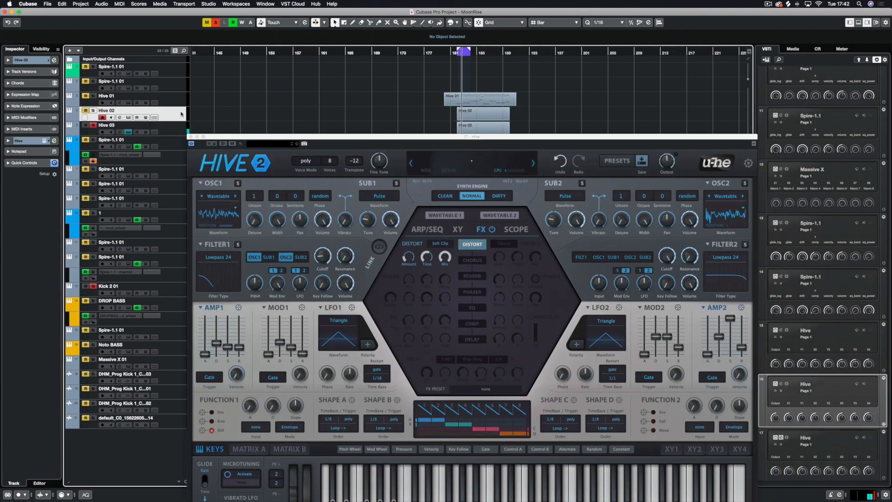
left_click(44, 141)
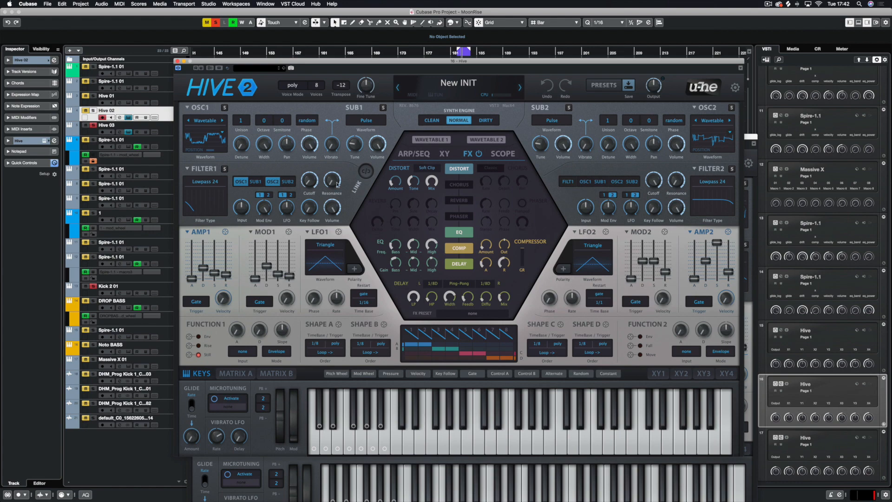
left_click(177, 61)
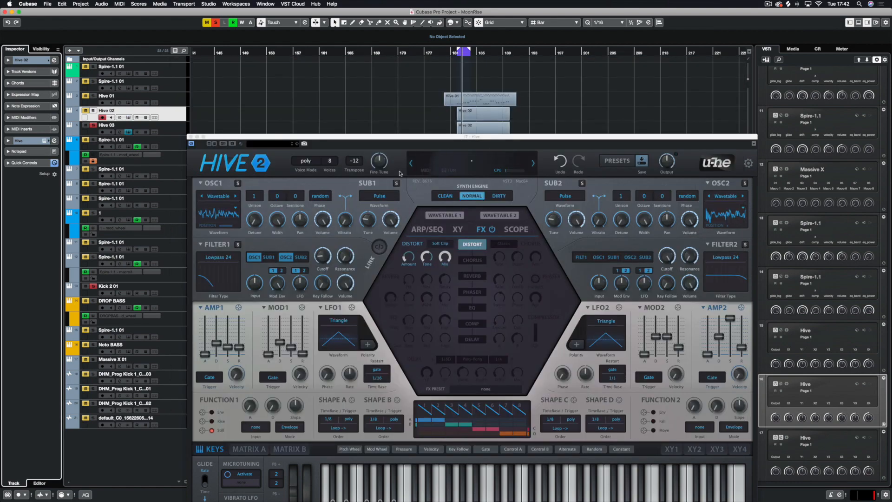
left_click_drag(387, 141, 375, 76)
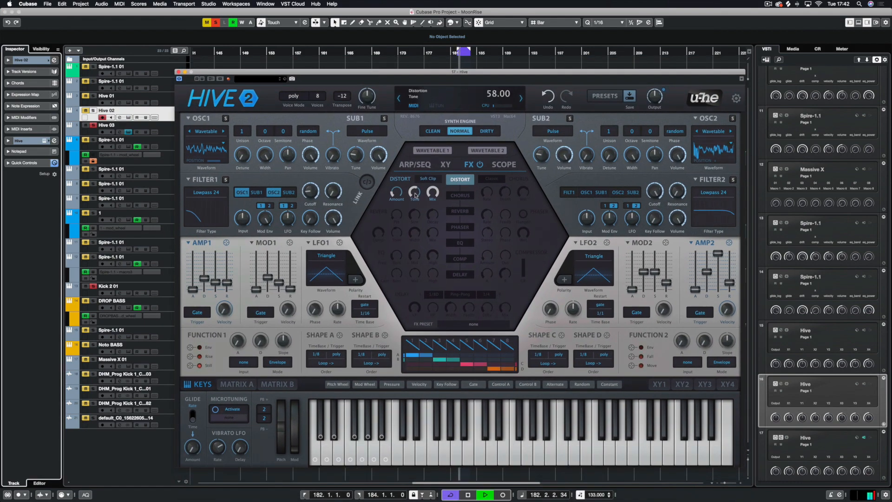
Turn on the EQ in the Hive 03 effects and adjust its high and mid bands, with the mid frequency at about 40.5.
left_click(460, 243)
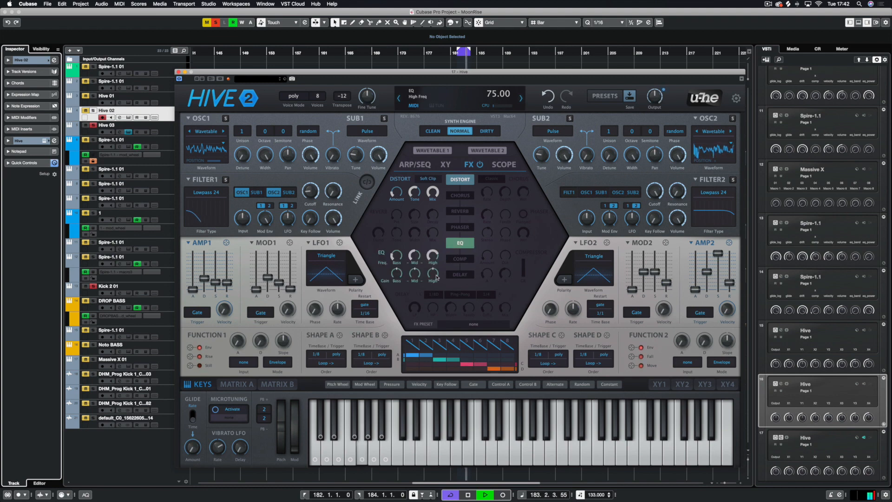
left_click_drag(436, 278, 424, 250)
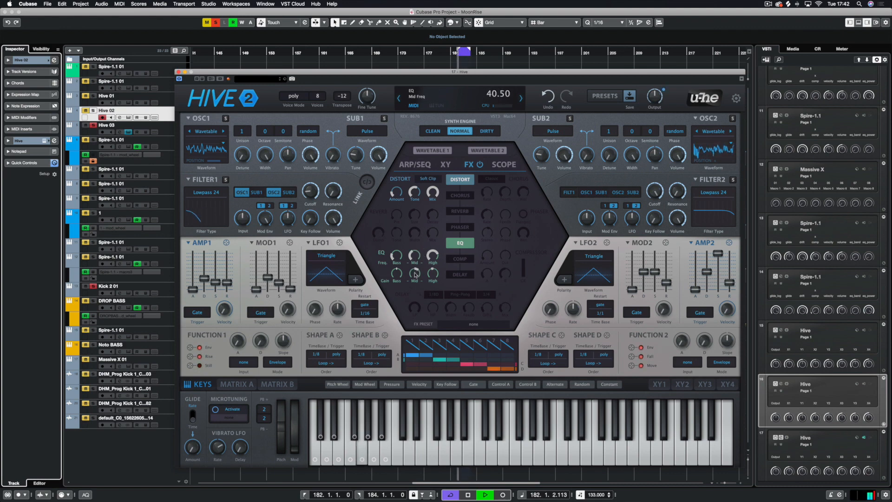
left_click_drag(414, 273, 390, 296)
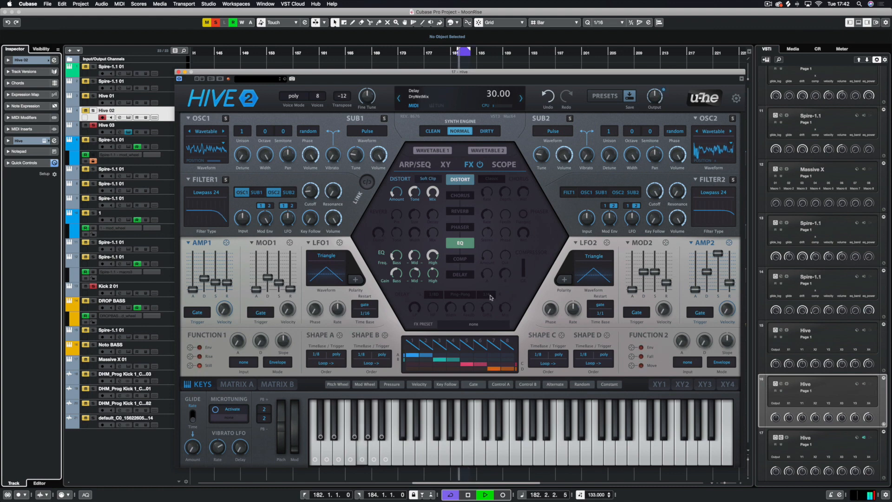
Turn on the Delay and set its left delay time to 1/8.
left_click(468, 275)
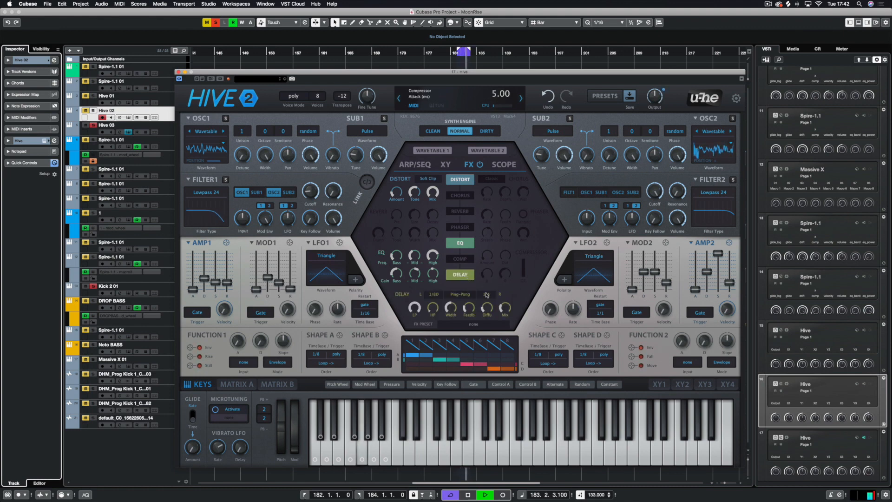
left_click(432, 295)
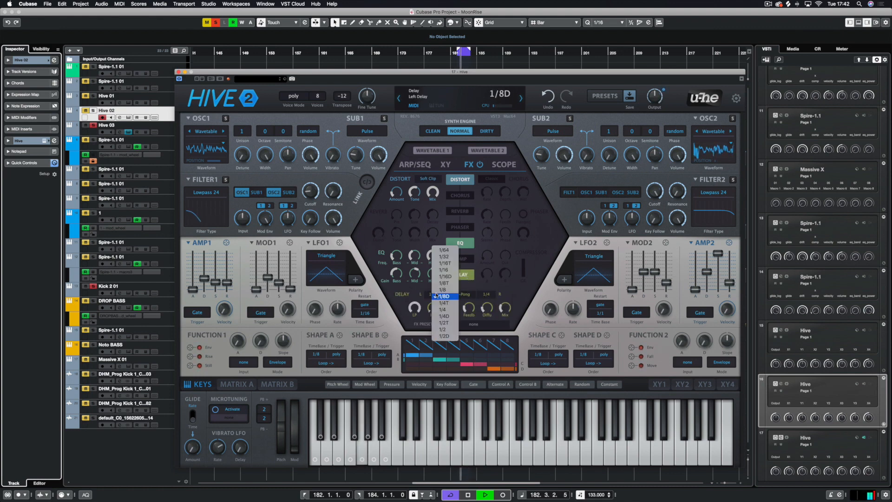
left_click(434, 289)
left_click(486, 294)
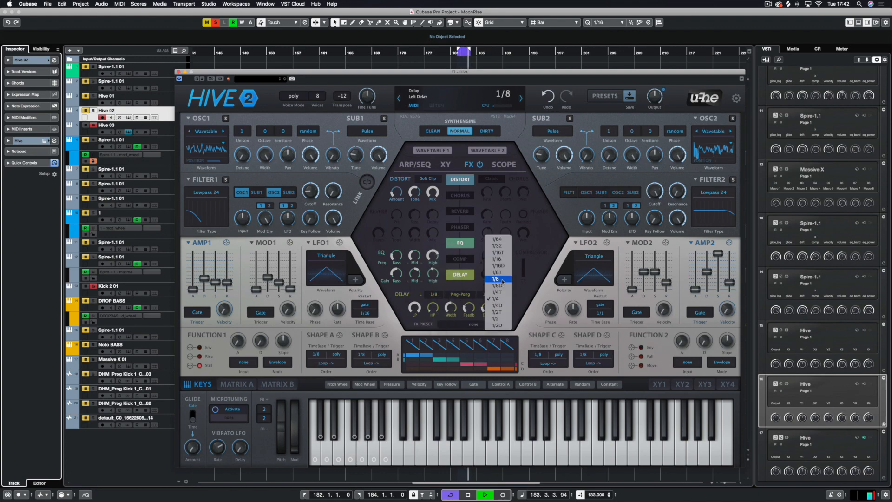
left_click(496, 279)
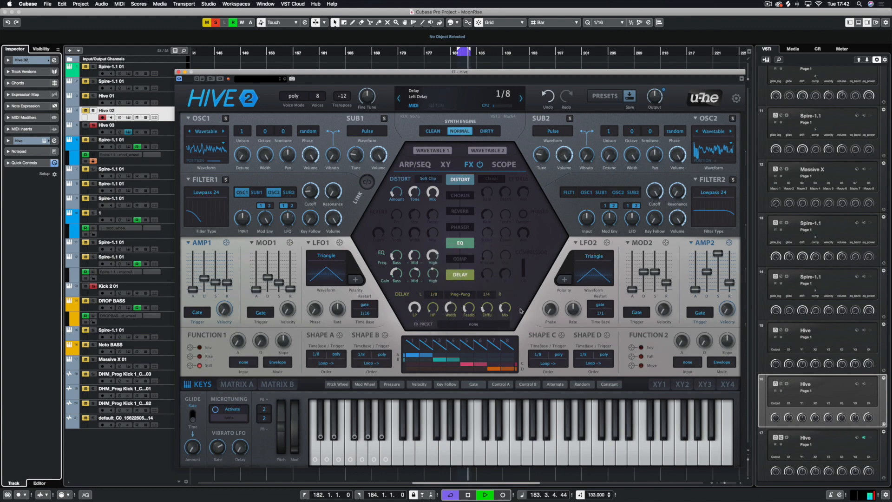
Try 1/8T on the right delay time, and try 1/8D on both sides of the delay.
left_click(486, 294)
left_click(487, 293)
left_click(486, 295)
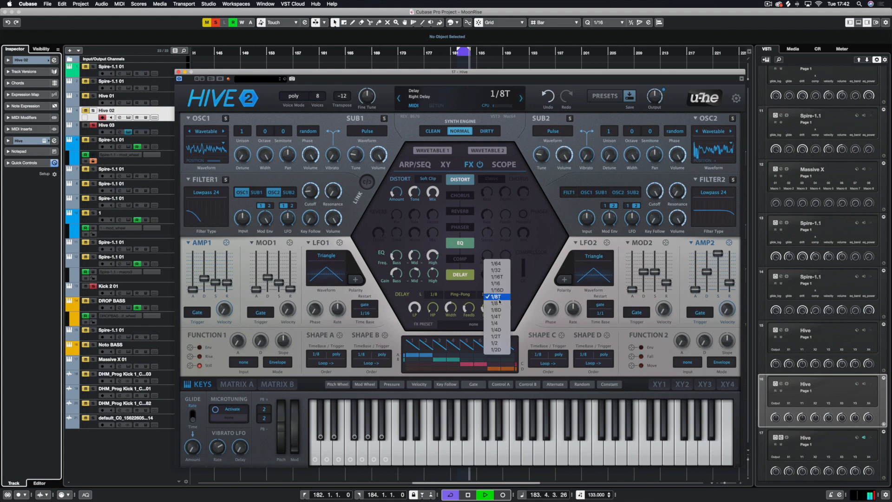
left_click(488, 308)
left_click(435, 295)
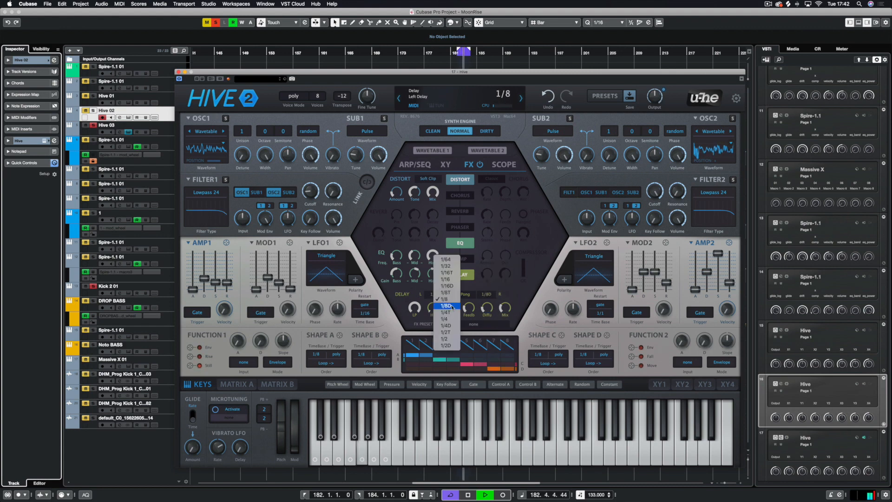
left_click(444, 305)
Change the delay mode to Stereo and set the left and right delay times to 1/8.
left_click(465, 294)
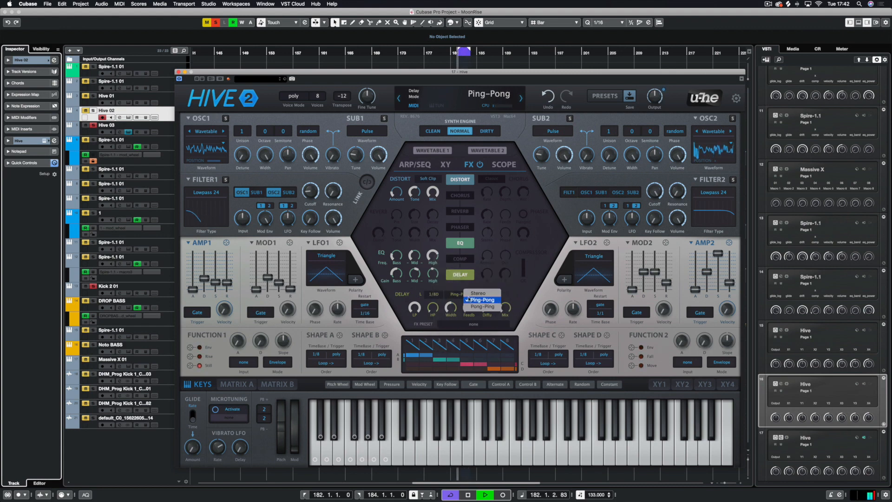
left_click(488, 307)
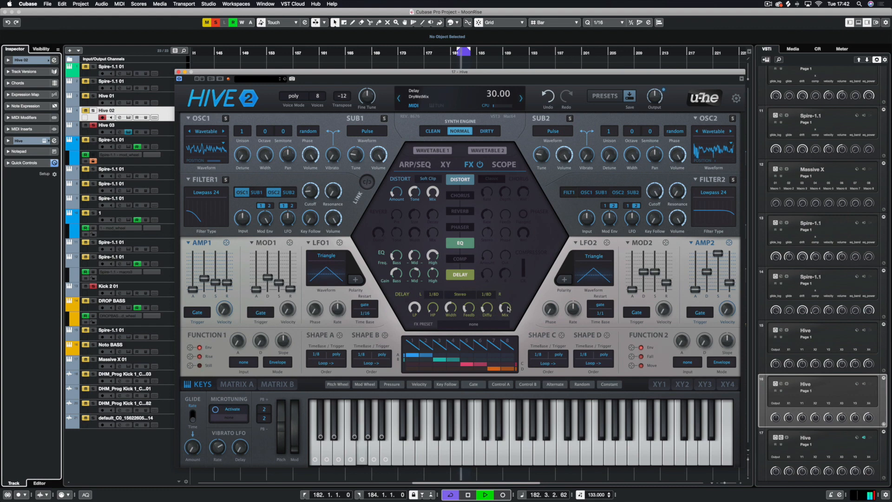
left_click(435, 296)
left_click(496, 301)
left_click(490, 296)
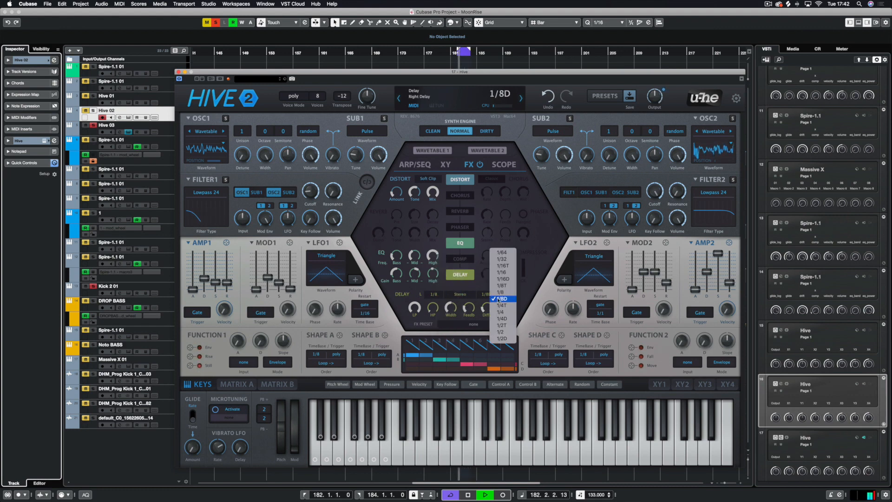
left_click(505, 296)
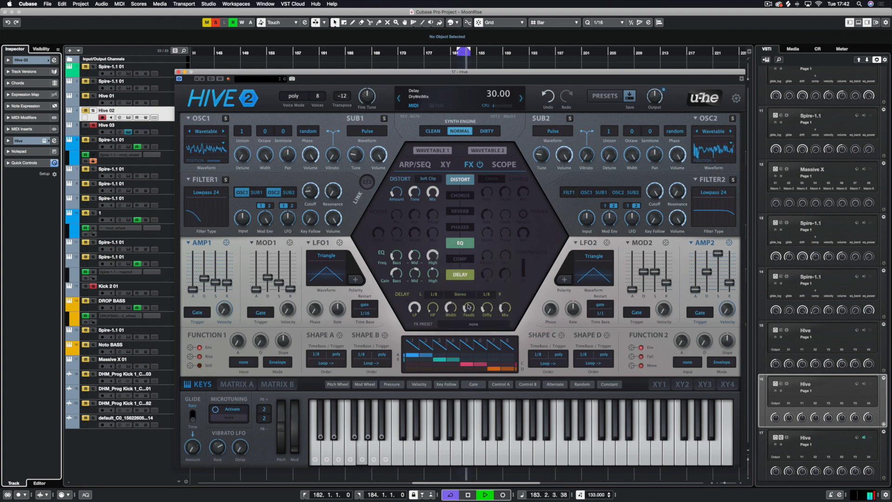
Adjust the delay width, set its dry/wet mix to about 29.5 and stop playback.
left_click_drag(452, 310, 457, 293)
left_click_drag(504, 314, 504, 314)
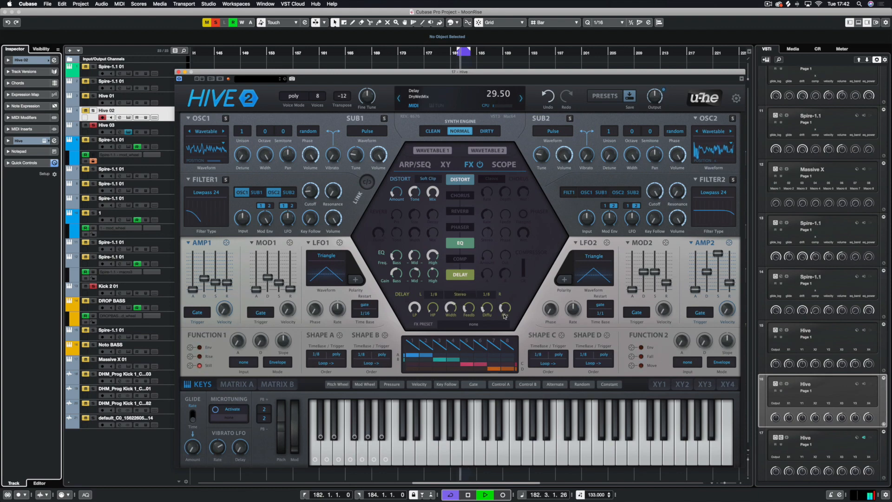
key("space")
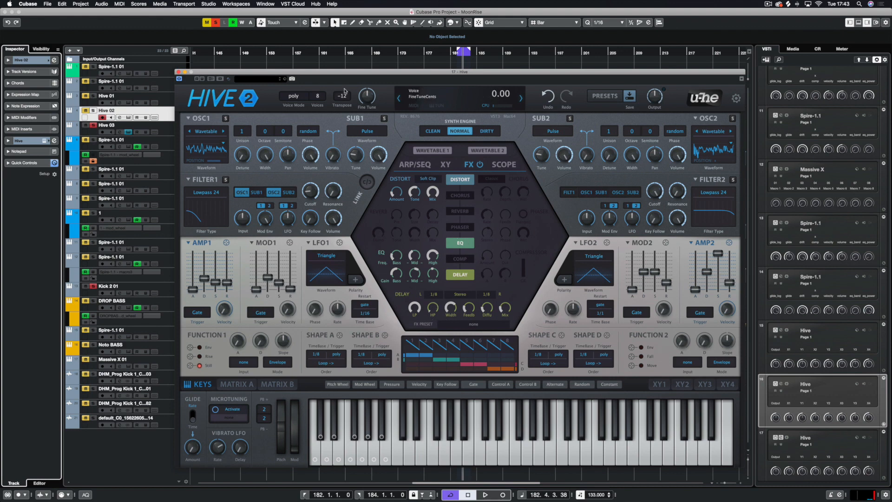
Solo Hive 02 together with Hive 03 and toggle its solo during playback to compare the bass with and without the layer.
left_click_drag(245, 73, 416, 110)
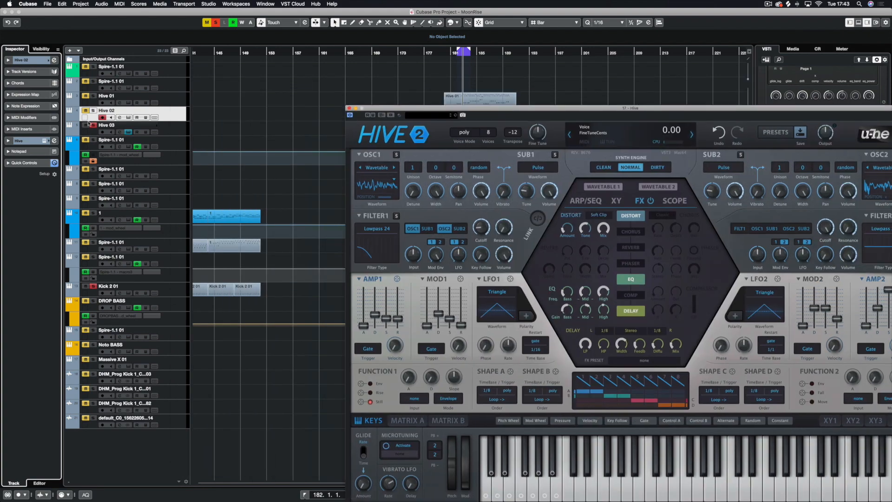
left_click_drag(437, 117, 267, 169)
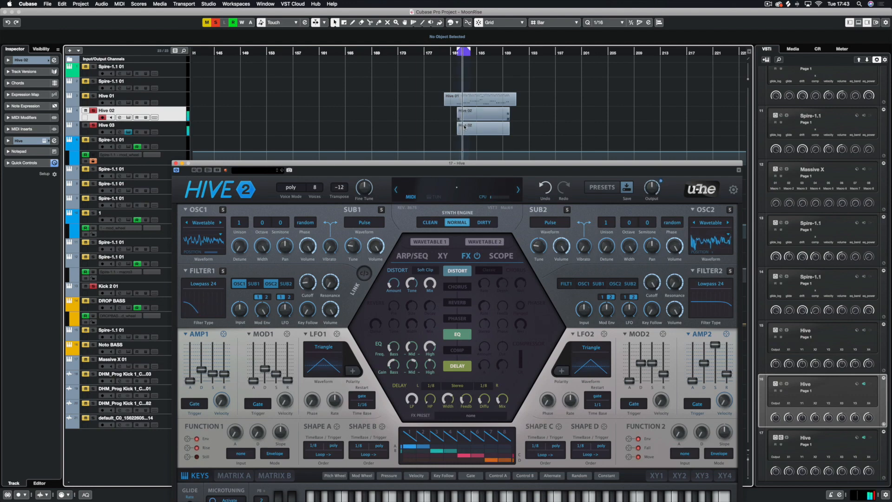
left_click_drag(451, 163, 541, 180)
left_click(95, 110)
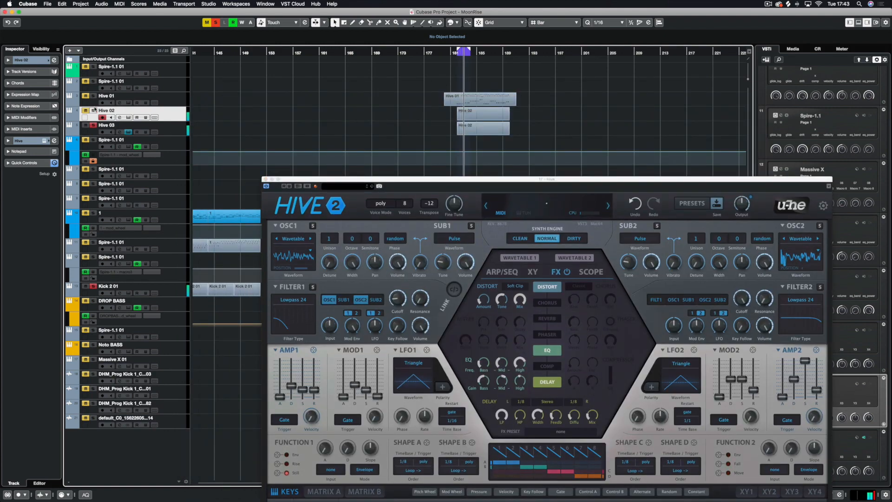
left_click(94, 111)
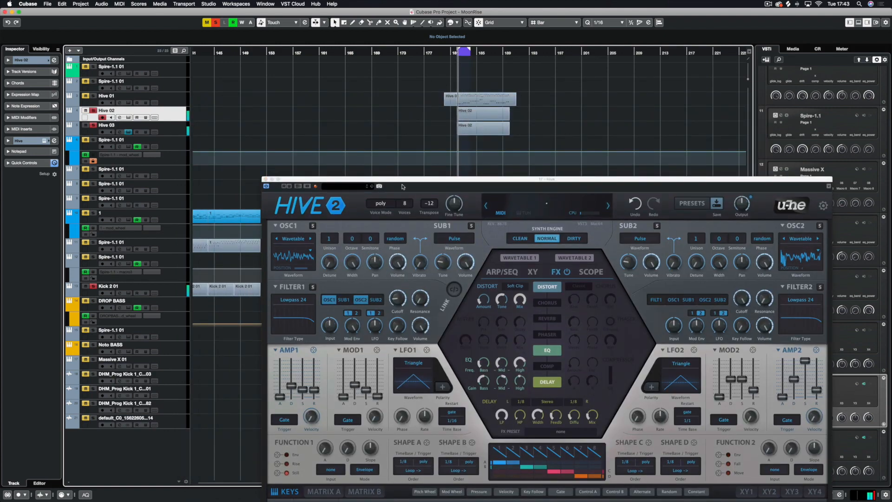
left_click_drag(464, 179, 369, 69)
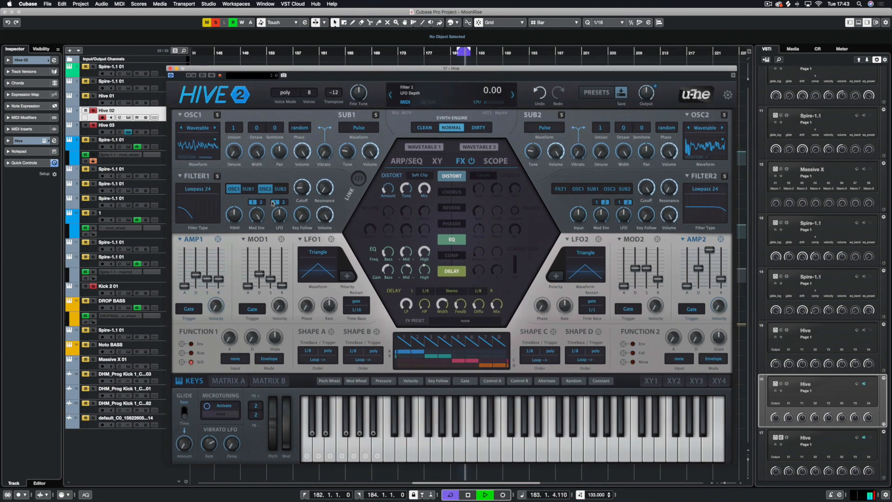
Take the Hive 02 track out of solo to hear the Hive 03 bass with the kick.
left_click_drag(259, 278, 260, 279)
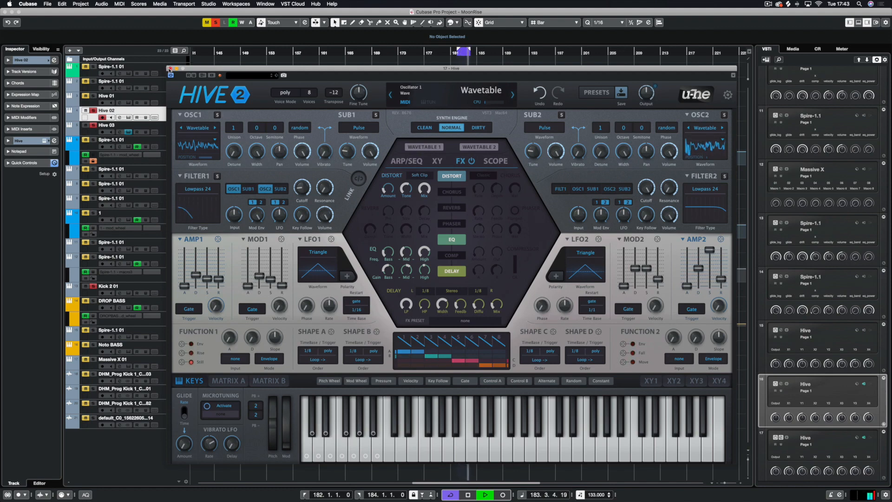
left_click(92, 111)
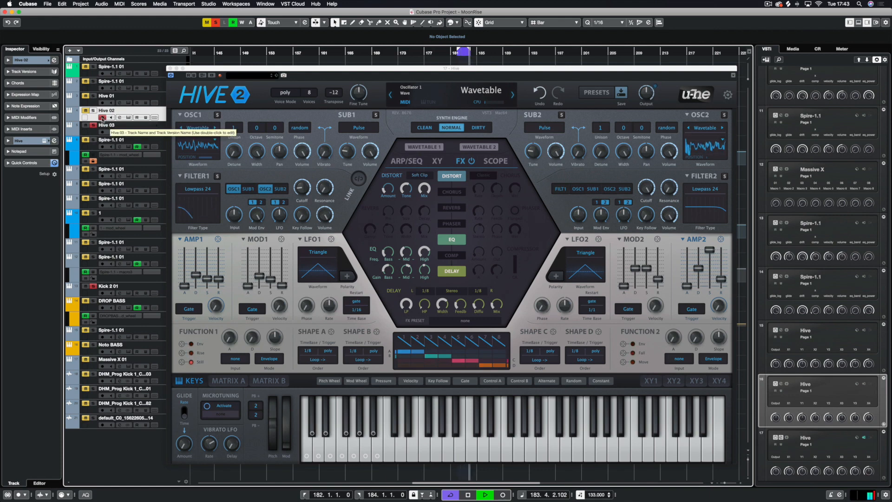
left_click(92, 111)
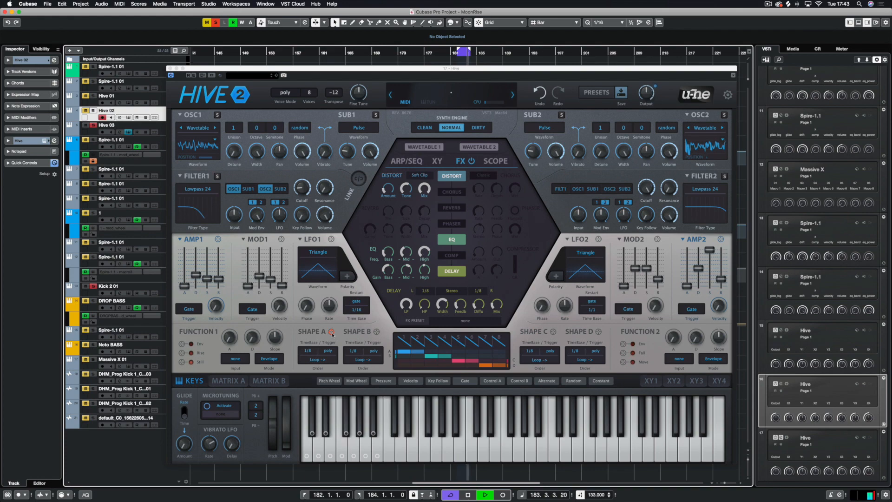
Assign Shape A to modulate the EQ high gain at a depth of 70 and bend its first segment into a convex falling curve.
left_click_drag(332, 334, 424, 267)
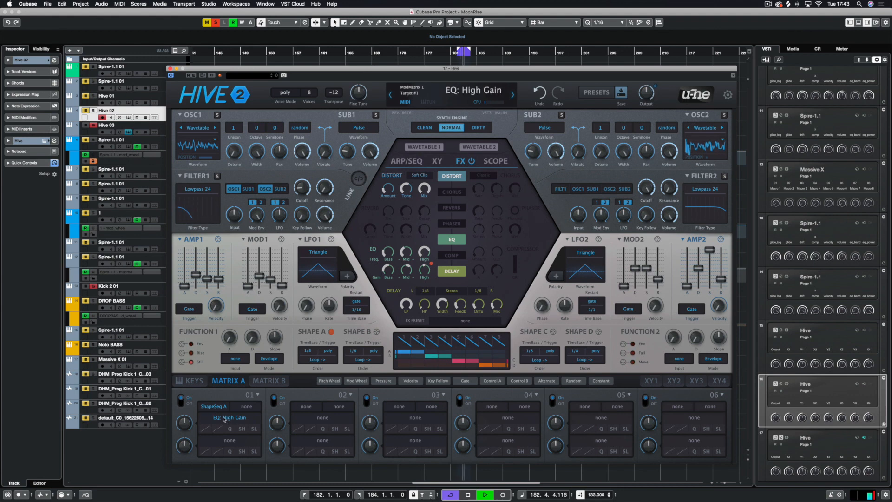
left_click_drag(184, 423, 194, 409)
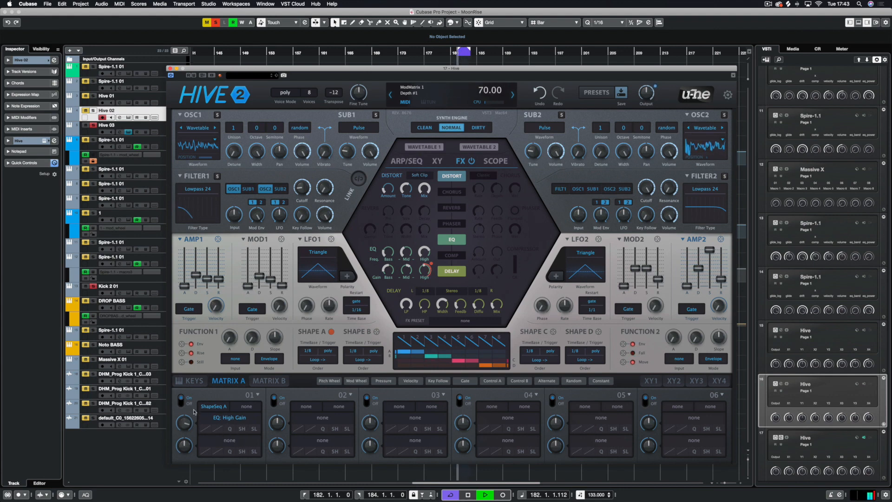
left_click(404, 342)
left_click_drag(506, 284, 506, 181)
left_click_drag(451, 232, 494, 148)
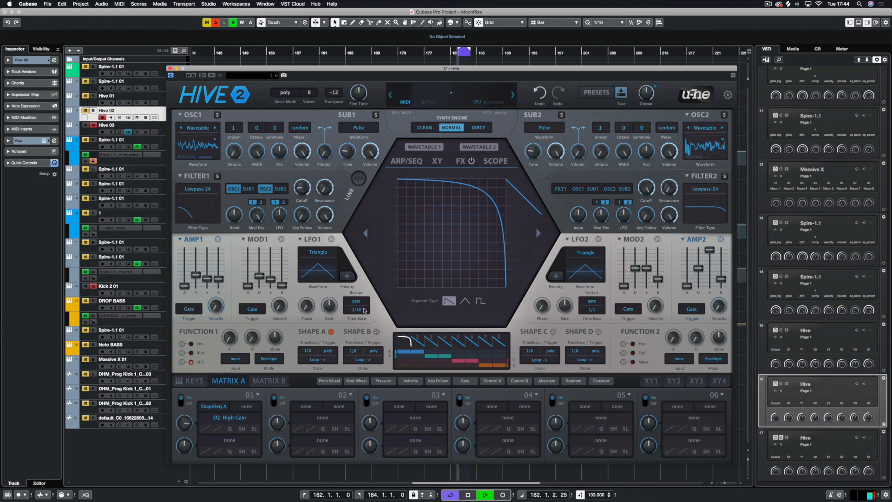
left_click(460, 161)
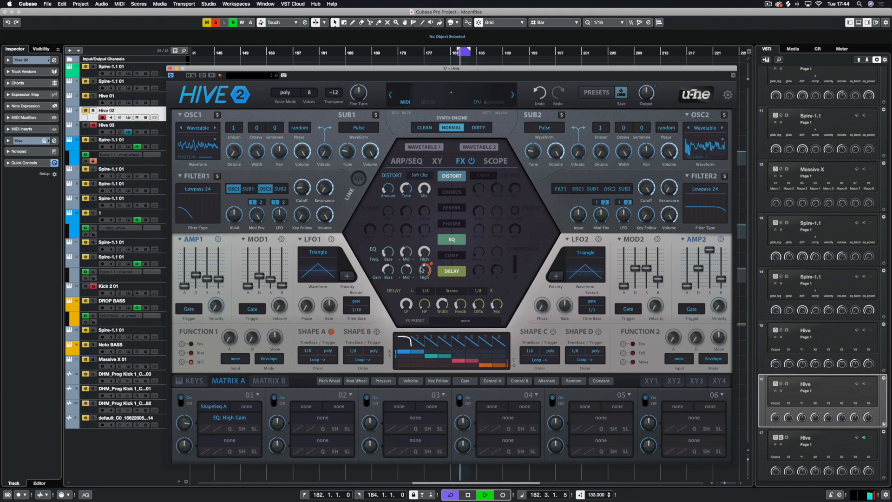
Set Shape A to One Shot order with a 1/16 time base and single trigger.
left_click(317, 361)
left_click(343, 384)
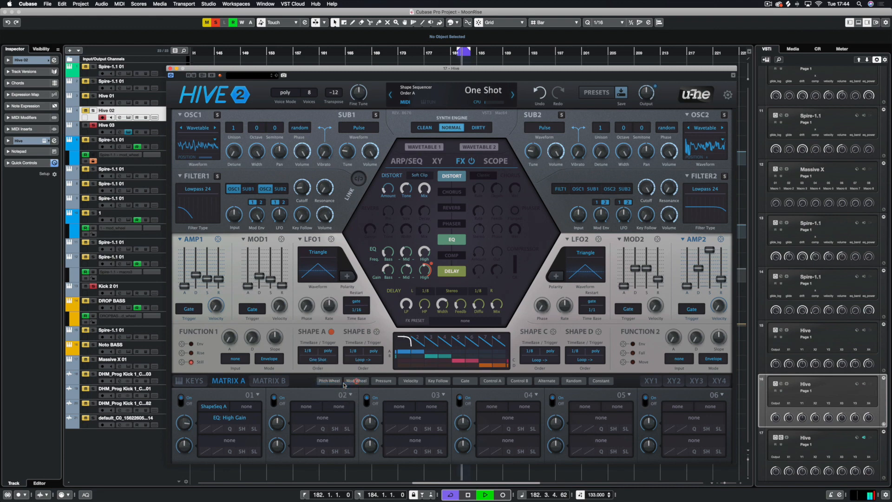
left_click(313, 352)
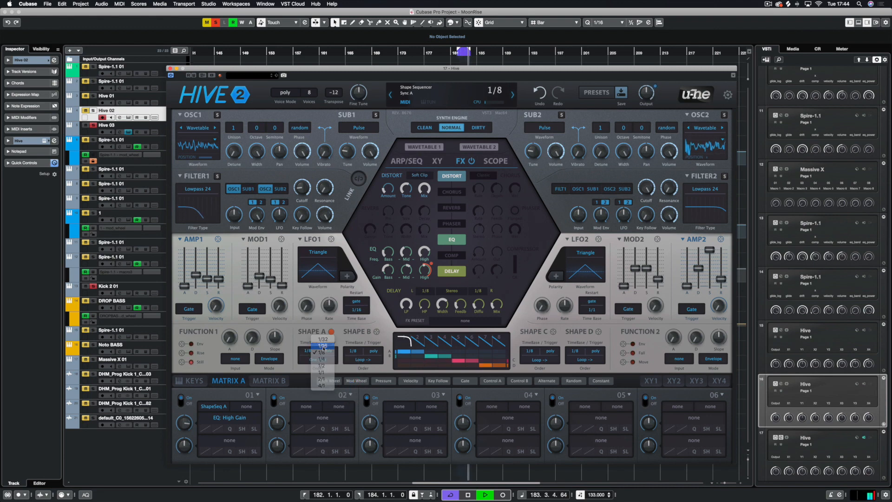
left_click(322, 346)
left_click(327, 351)
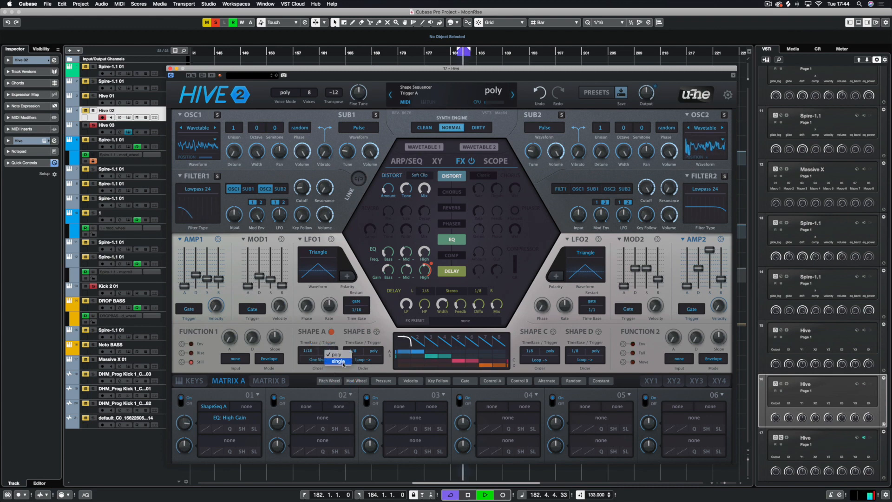
left_click(339, 361)
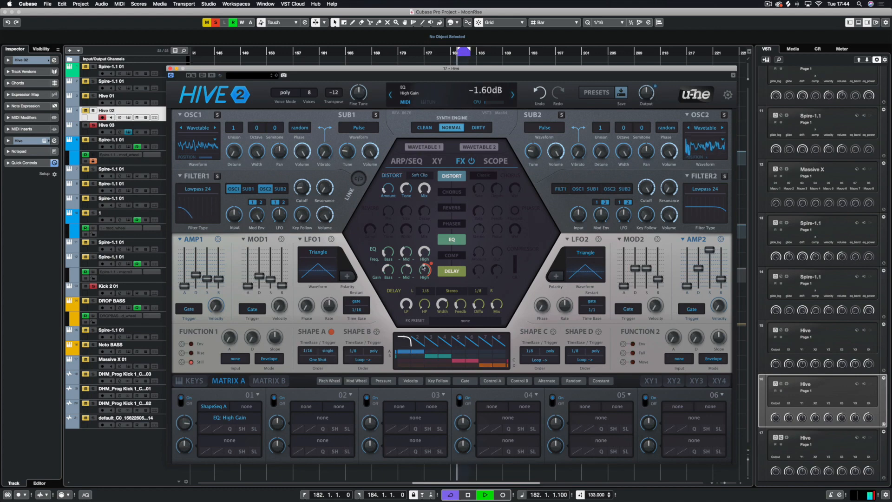
Set the depth of Shape A's modulation on the EQ high gain to 37 while auditioning the basses together.
left_click_drag(424, 269, 429, 295)
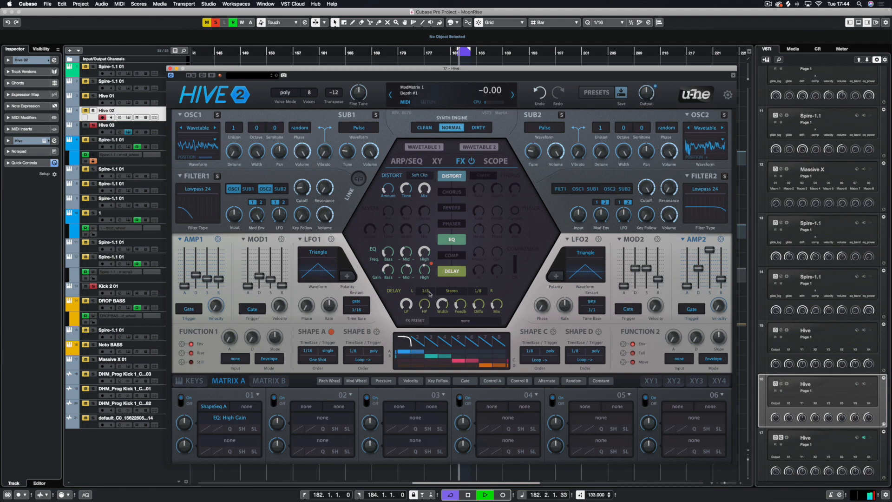
left_click_drag(430, 294, 435, 278)
key("space")
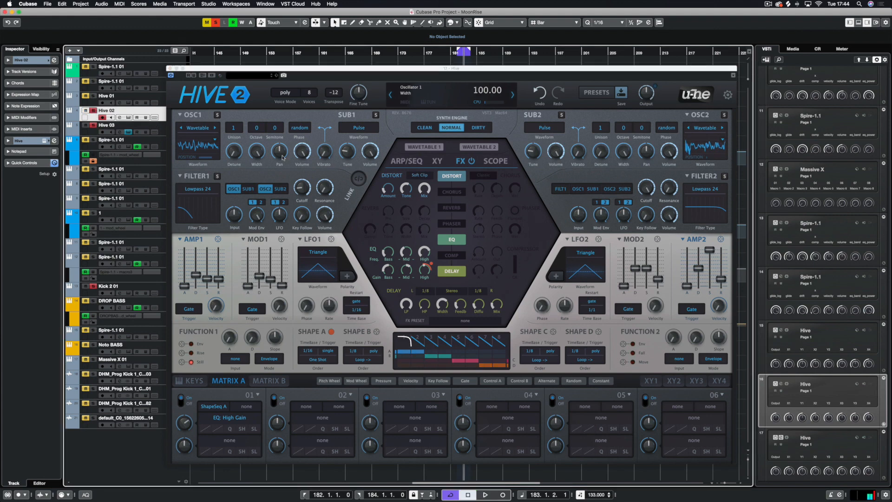
key("space")
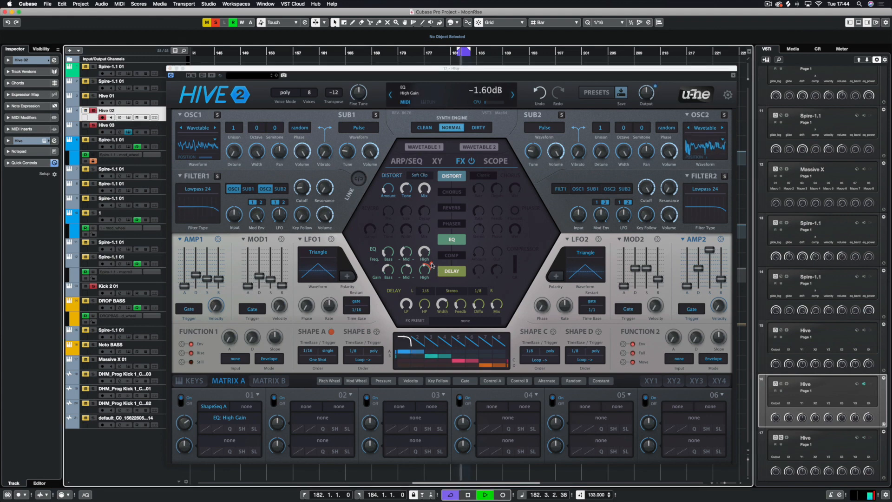
left_click_drag(431, 266, 440, 264)
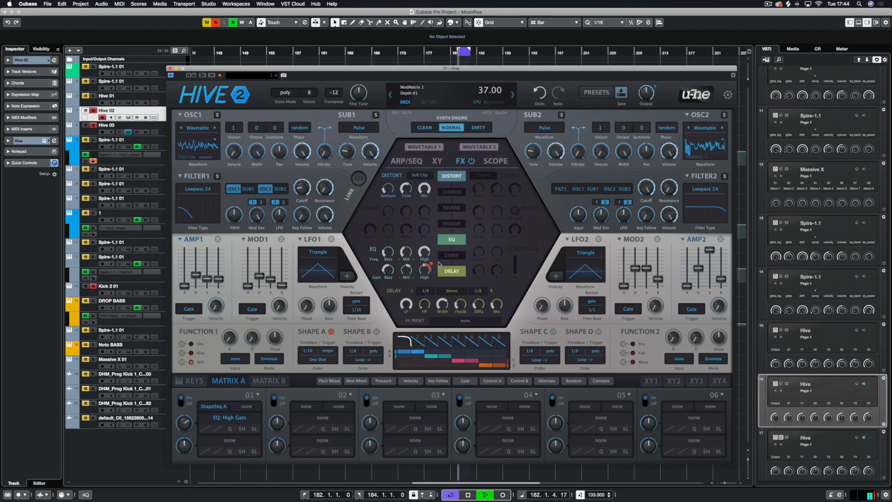
Close the synth window and lower the Hive 03 fader to -3.43 dB in the MixConsole.
left_click(170, 68)
key("F3")
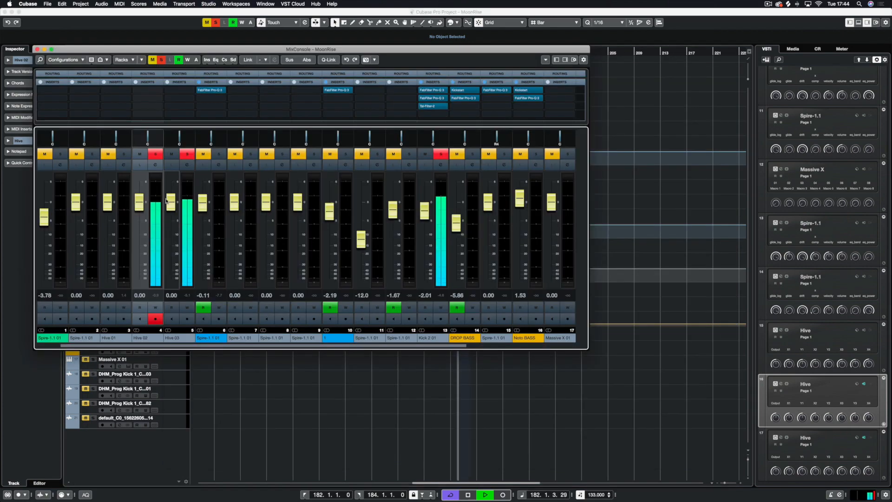
left_click_drag(171, 216, 175, 218)
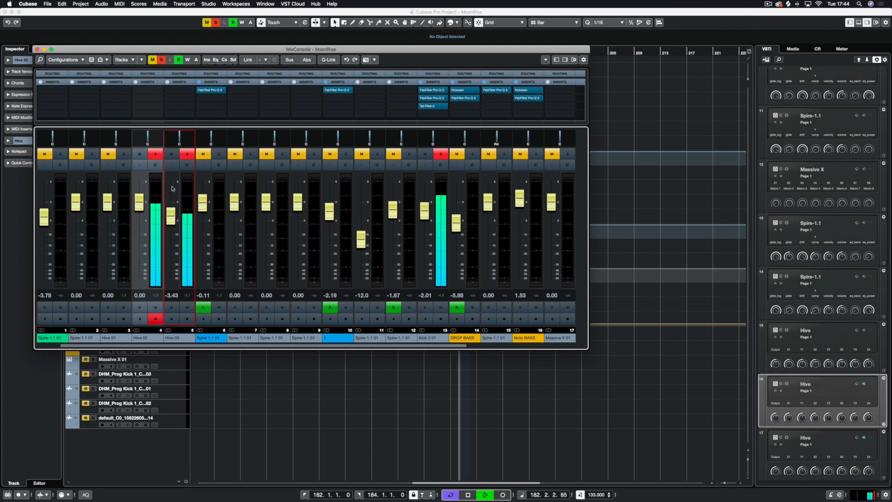
left_click_drag(174, 218, 163, 214)
Toggle solo on Hive 03 and Hive 02 to compare the layers against the kick, stop playback and close the mixer.
left_click(186, 154)
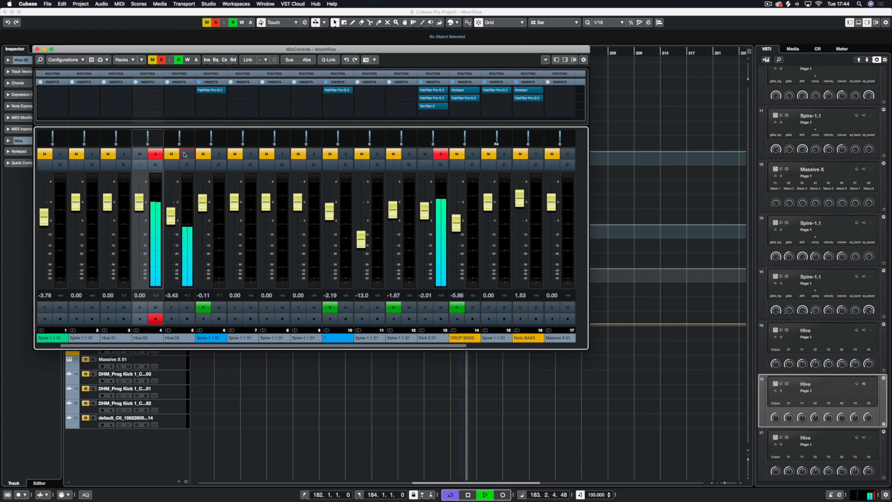
left_click(185, 154)
left_click(155, 154)
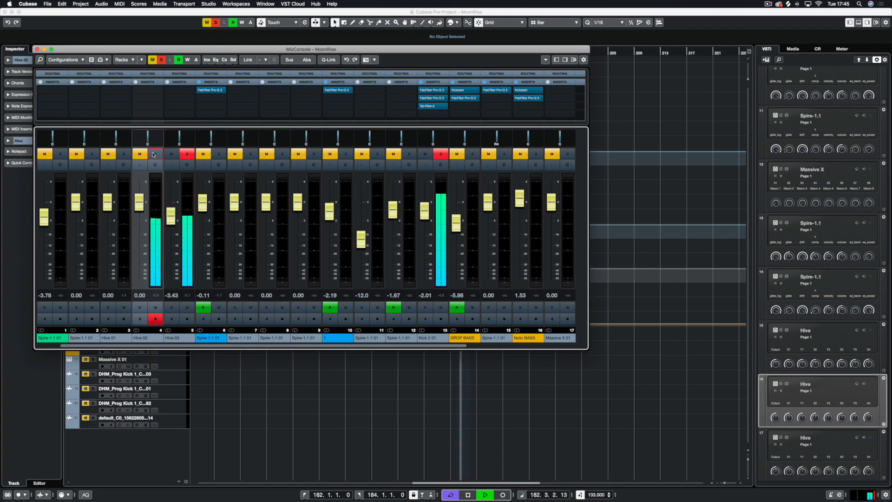
left_click(155, 154)
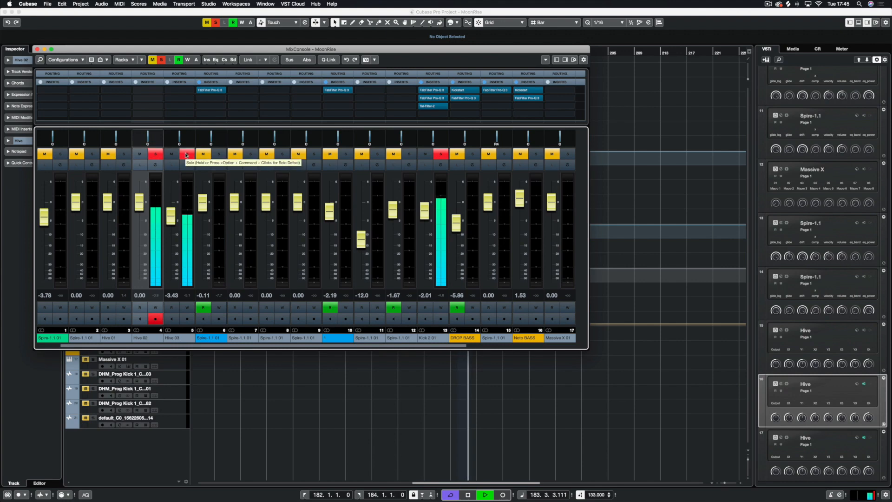
key("space")
key("F3")
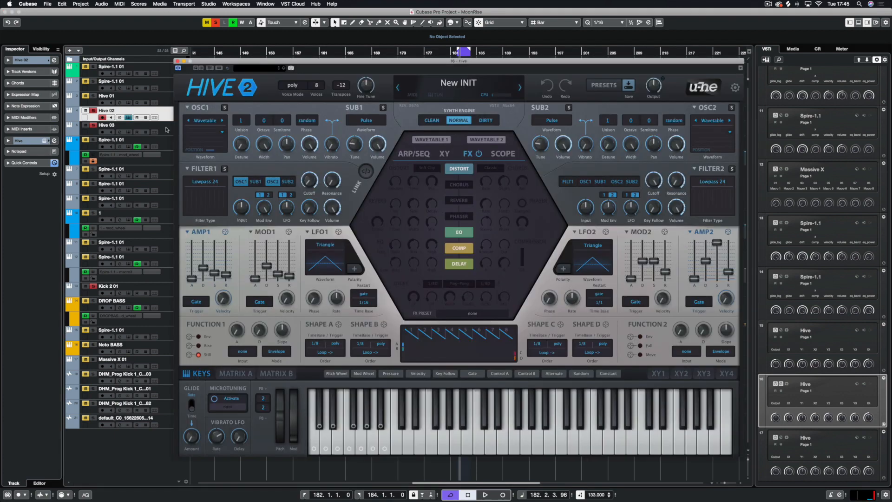
Open the Hive 03 synth, arrange it beside the Hive 02 window to review both patches, and close both windows.
left_click(166, 129)
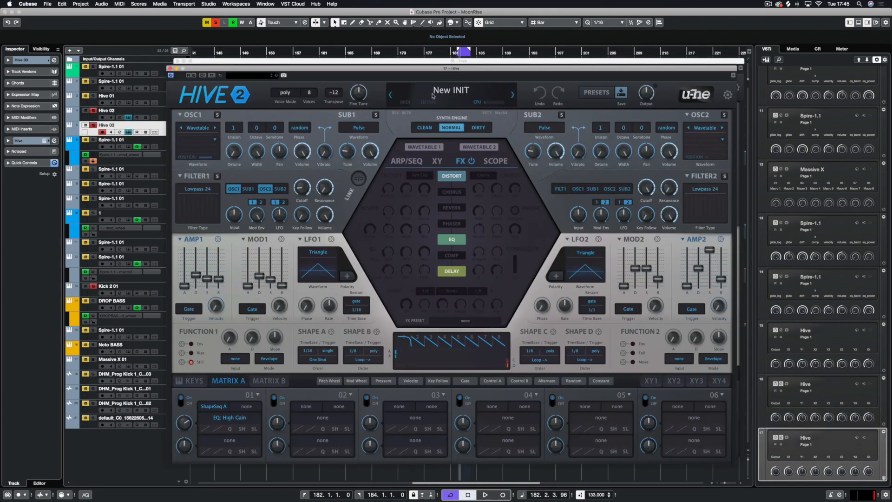
left_click_drag(400, 69, 326, 32)
left_click_drag(655, 115, 419, 73)
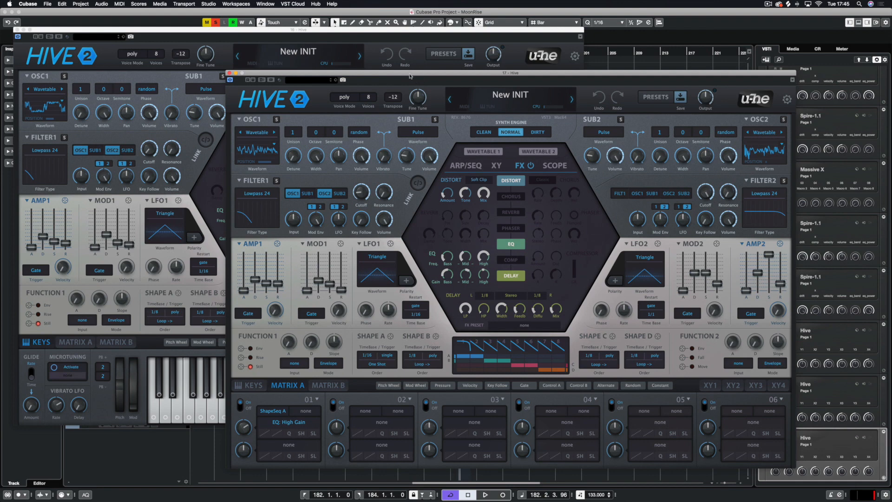
left_click_drag(410, 76, 418, 76)
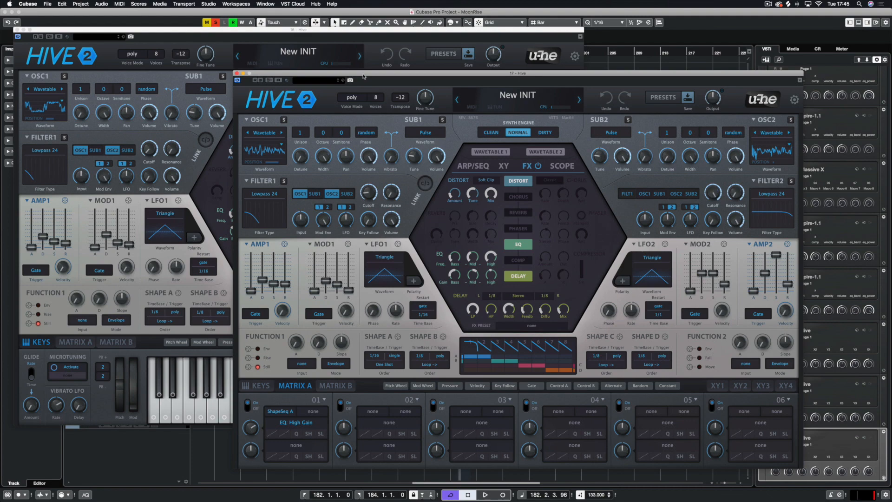
mouse_move(309, 74)
left_mouse_down()
mouse_move(399, 93)
mouse_move(311, 67)
left_mouse_up()
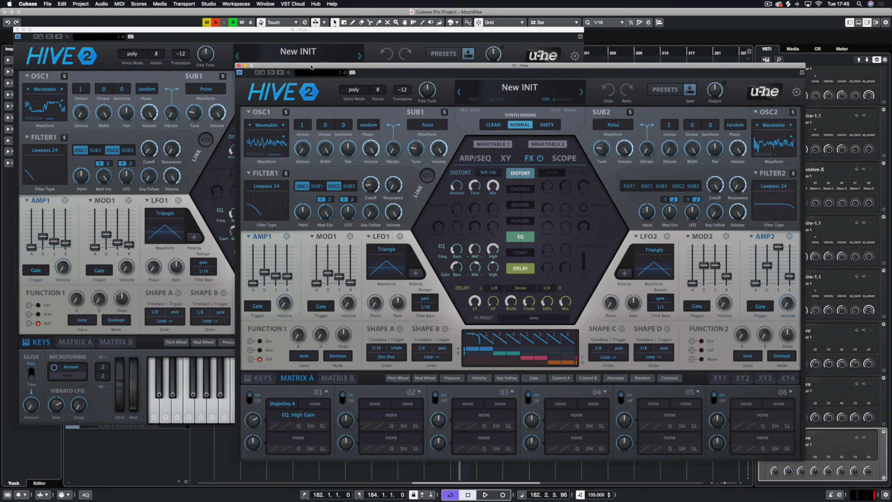
left_click_drag(457, 74, 443, 78)
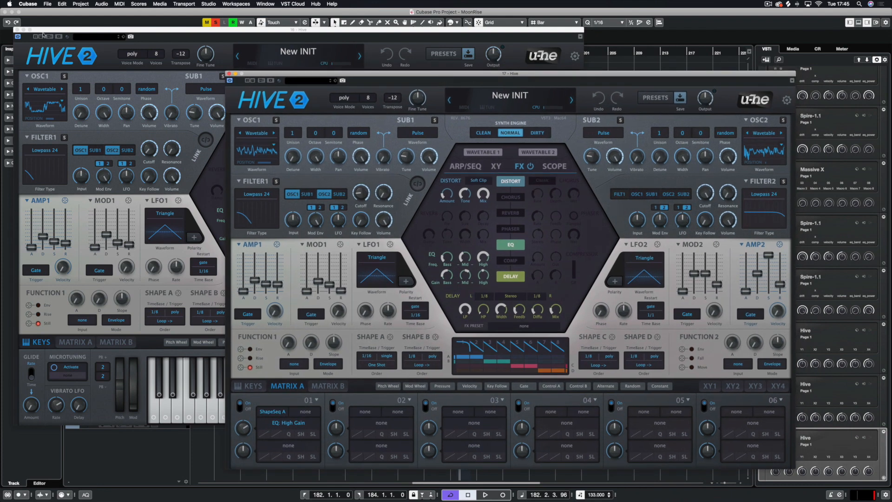
left_click(17, 29)
left_click(228, 73)
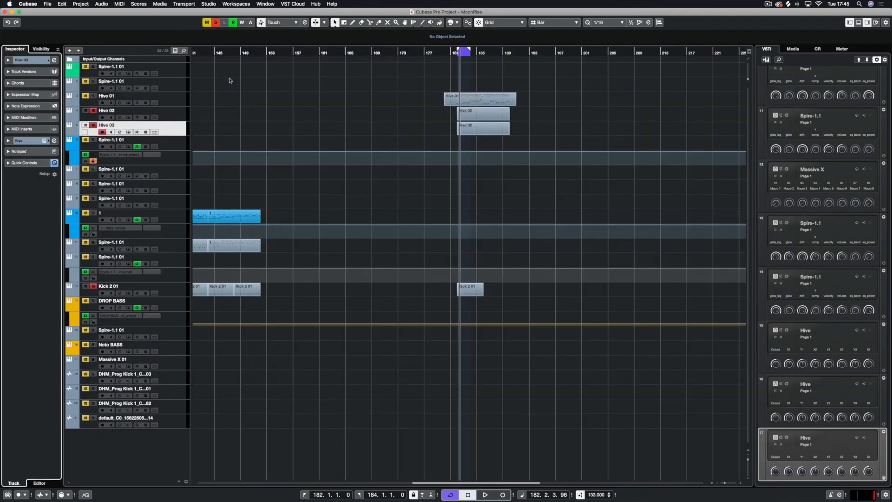